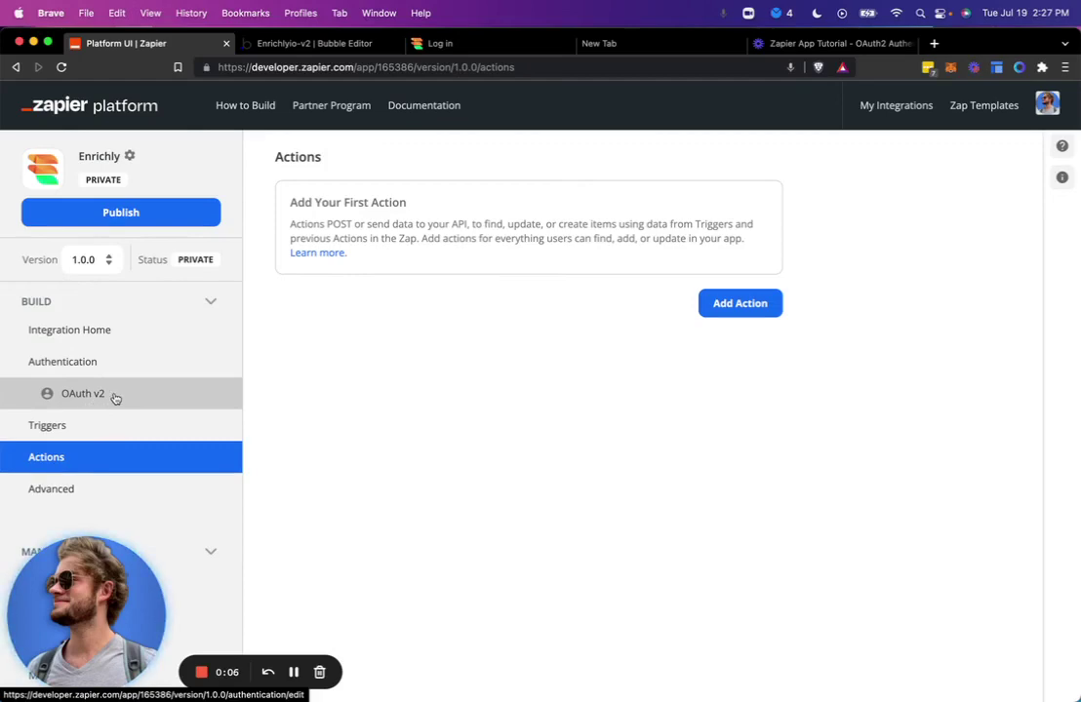
# Open the enrich-person-single backend workflow in the Bubble editor.
pyautogui.scroll(-1, 114, 399)
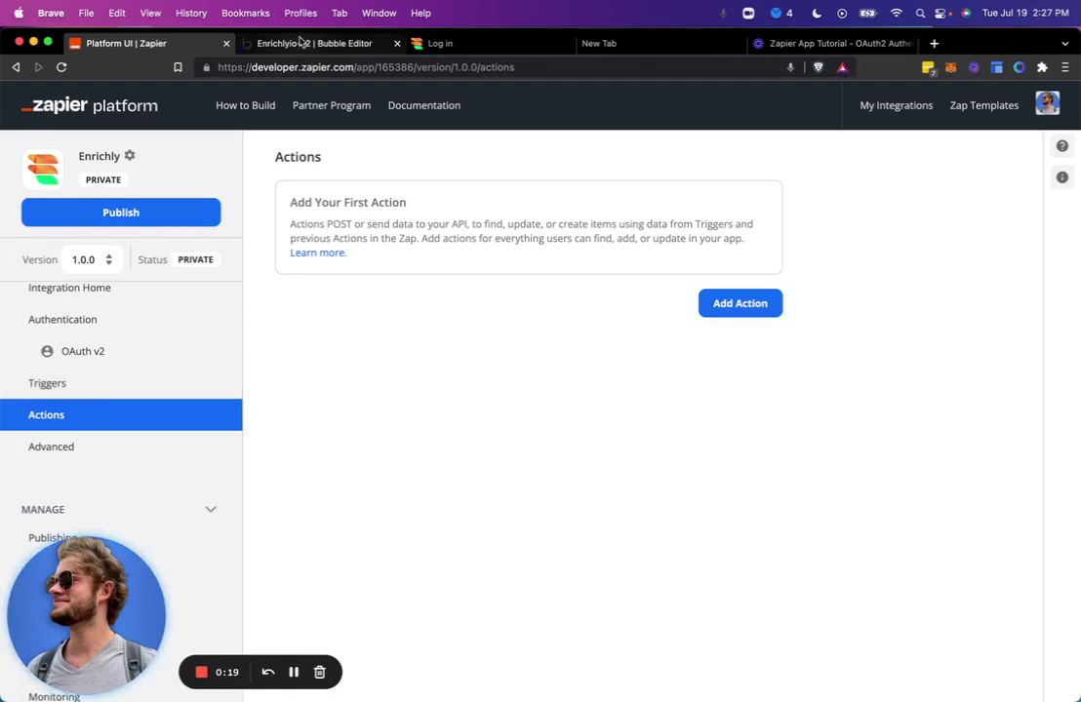
pyautogui.click(300, 41)
pyautogui.click(264, 185)
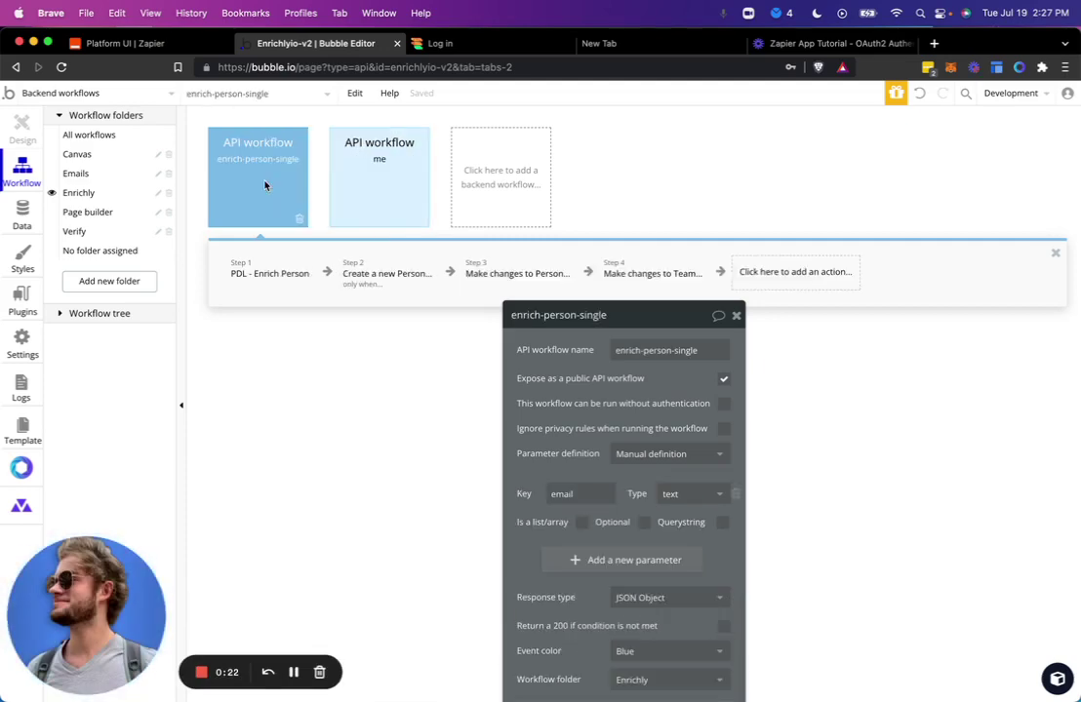
pyautogui.moveTo(525, 376); pyautogui.dragTo(639, 225)
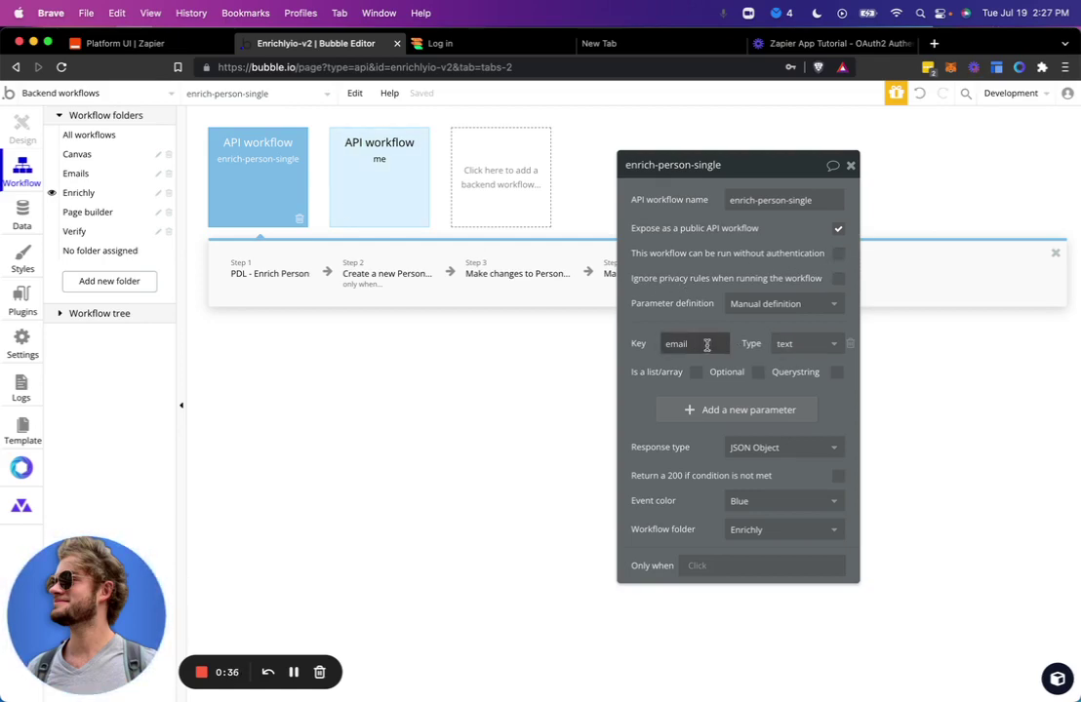
# Inspect the PDL - Enrich Person step and the Create a new Person step's Search for Persons condition.
pyautogui.click(281, 274)
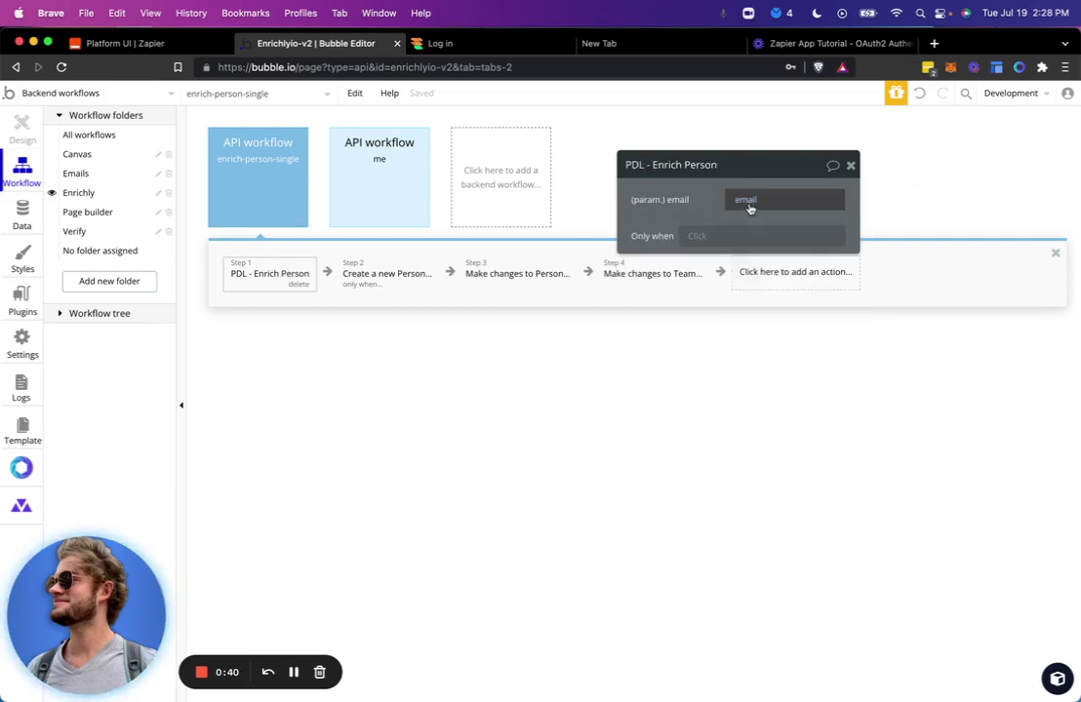
pyautogui.click(391, 279)
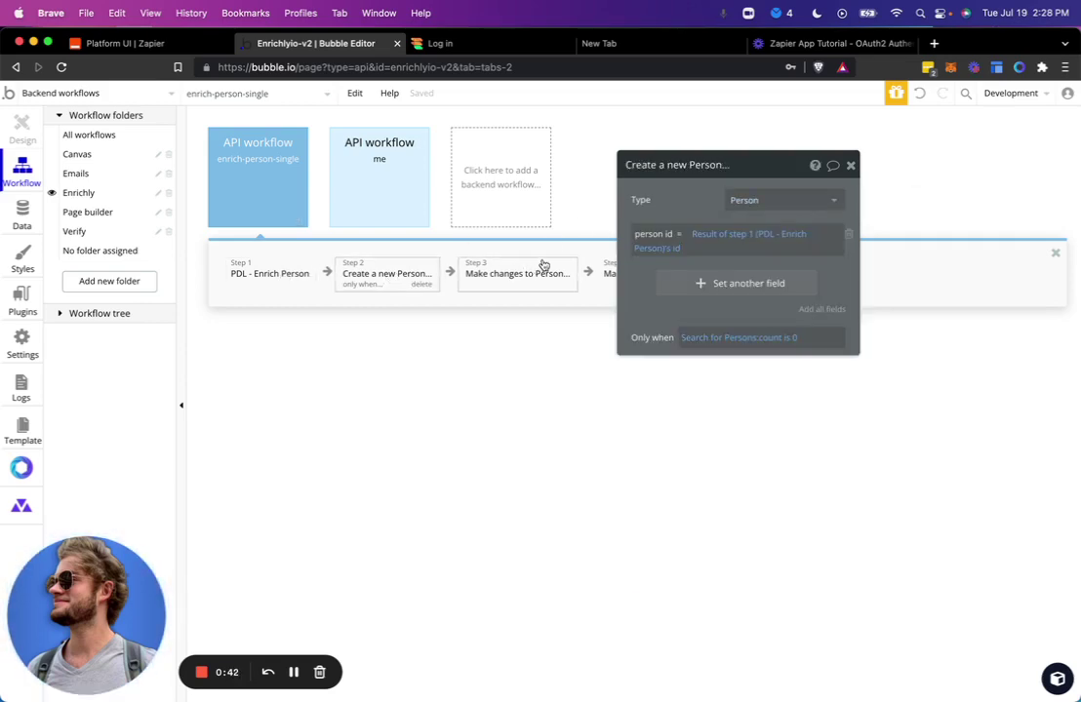
pyautogui.moveTo(635, 264); pyautogui.dragTo(464, 425)
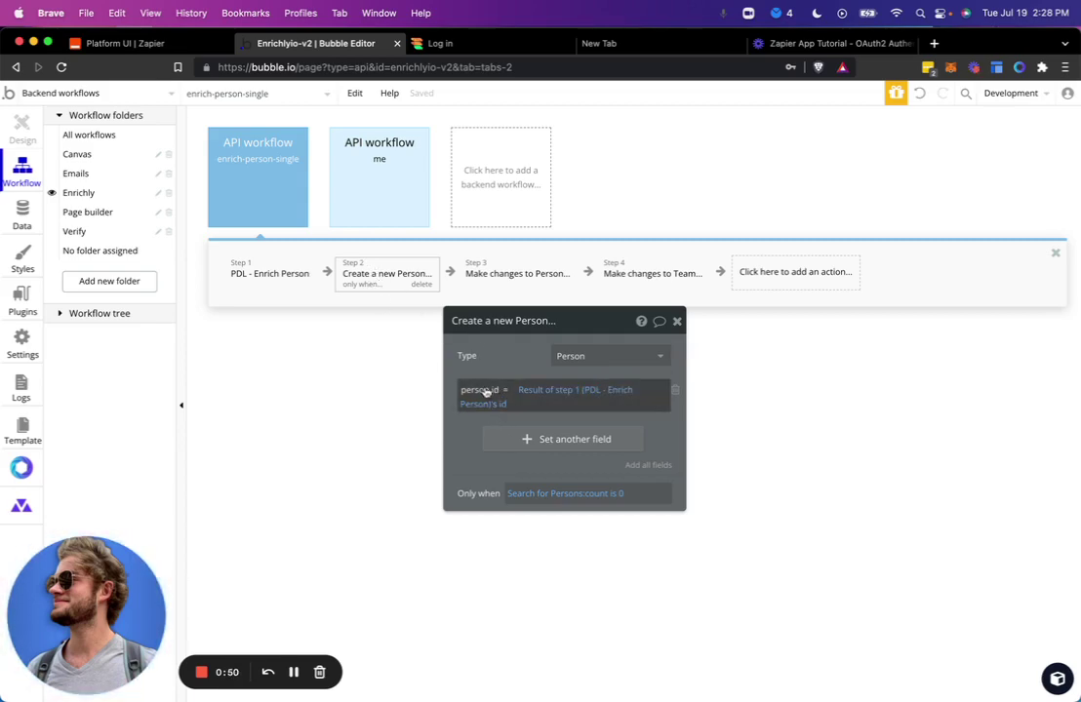
pyautogui.click(532, 493)
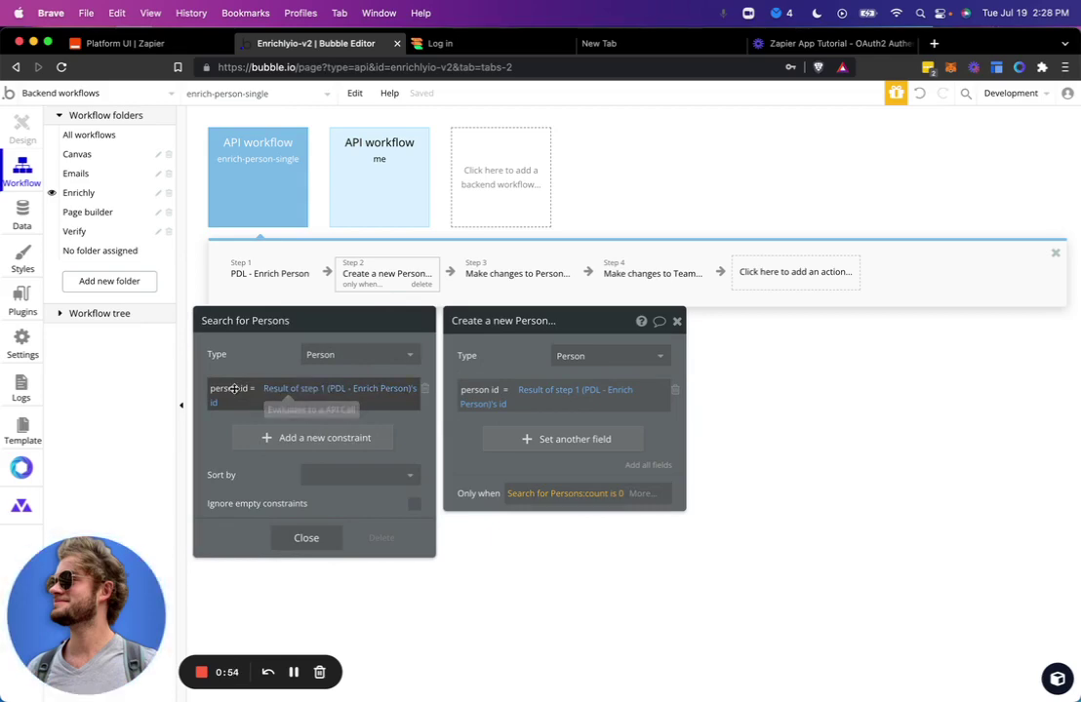
pyautogui.click(309, 537)
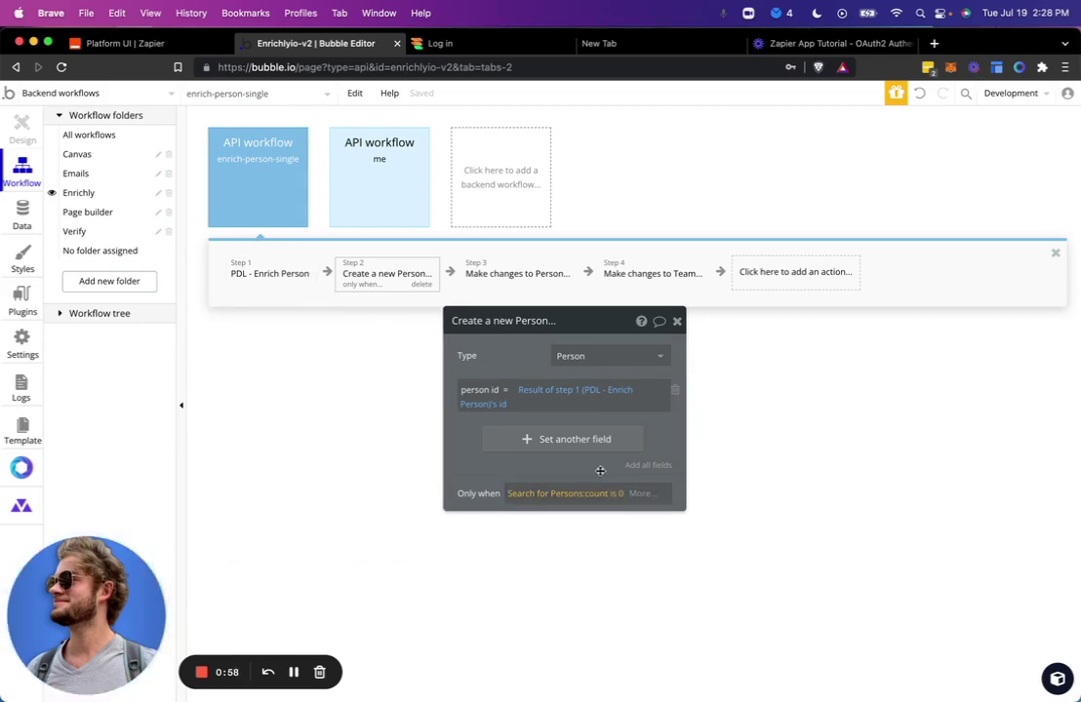
# Review step 3 'Make changes to Person', its Search for Persons target and each mapped field.
pyautogui.click(518, 275)
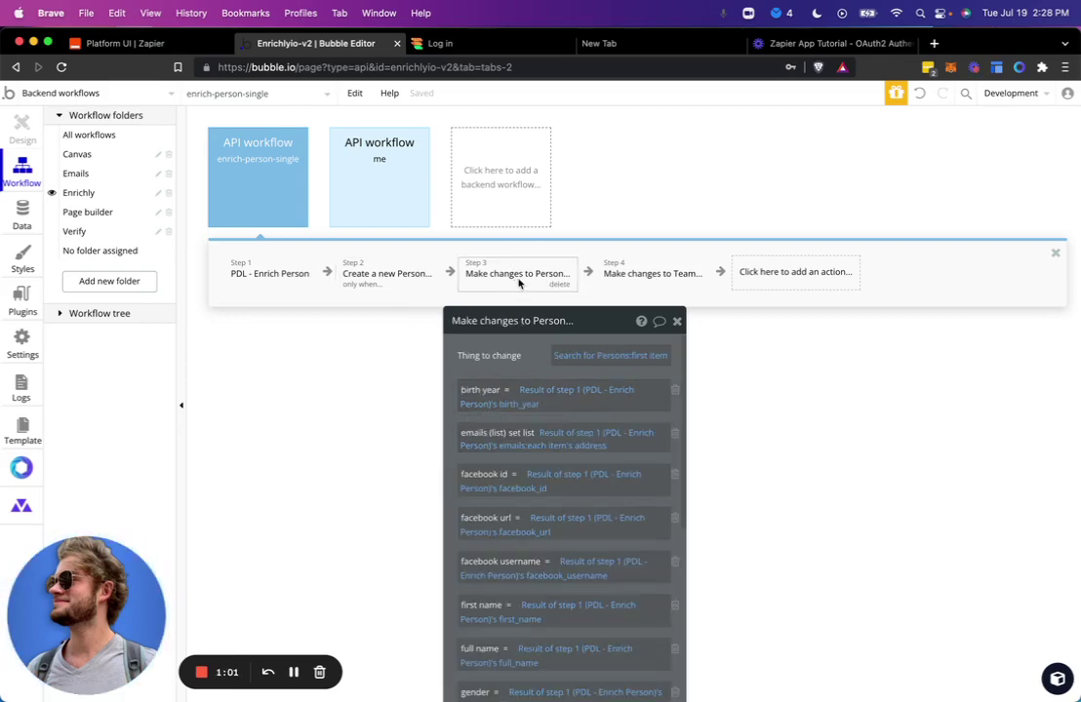
pyautogui.moveTo(508, 360); pyautogui.dragTo(719, 183)
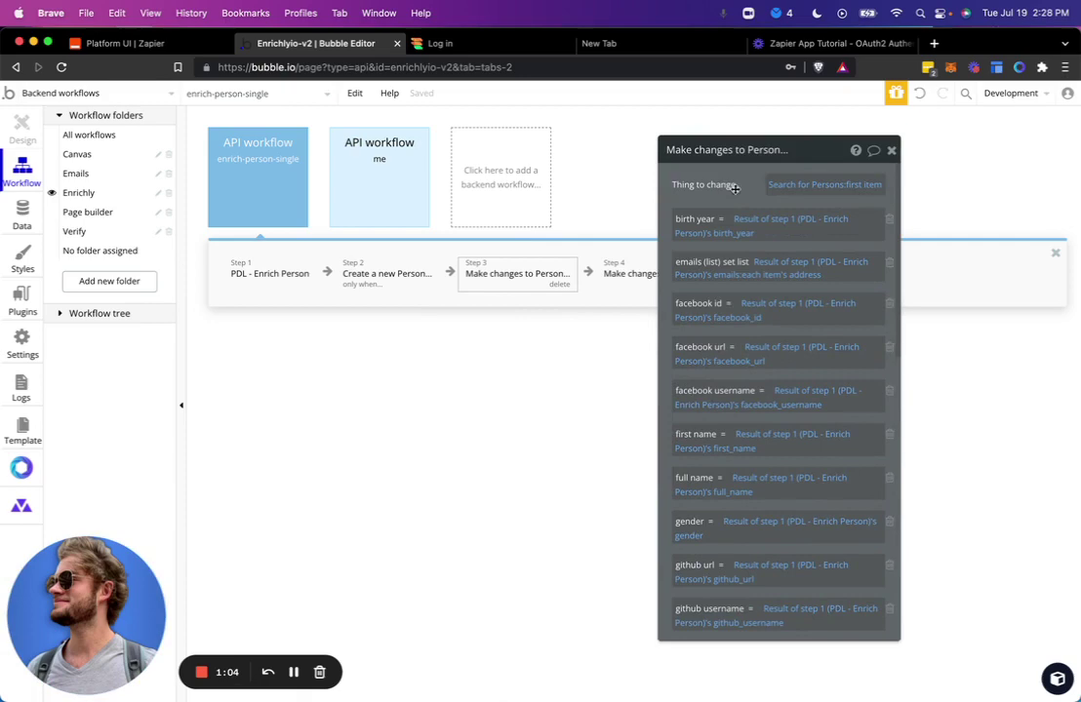
pyautogui.click(801, 187)
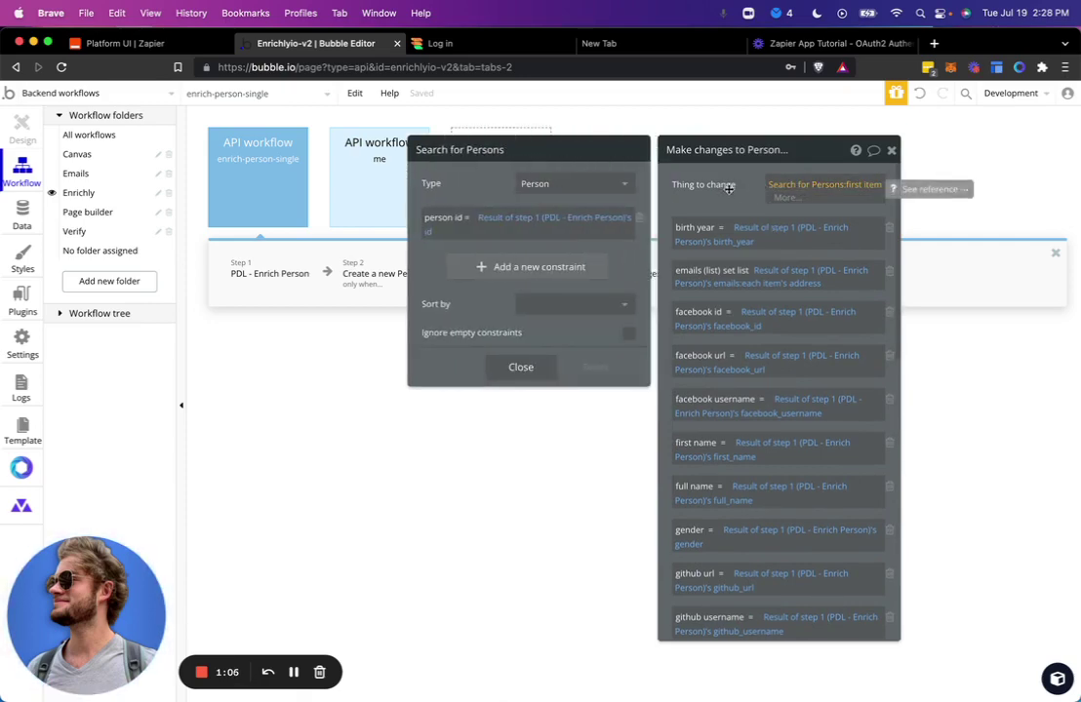
pyautogui.moveTo(724, 192); pyautogui.dragTo(720, 192)
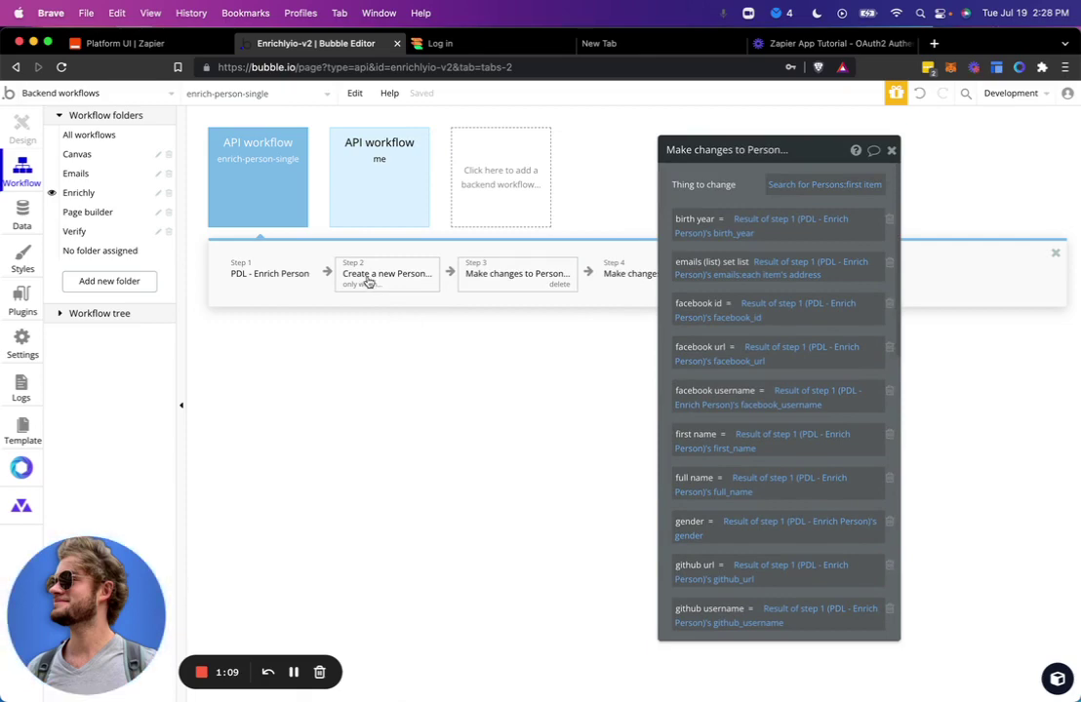
pyautogui.scroll(-10, 717, 185)
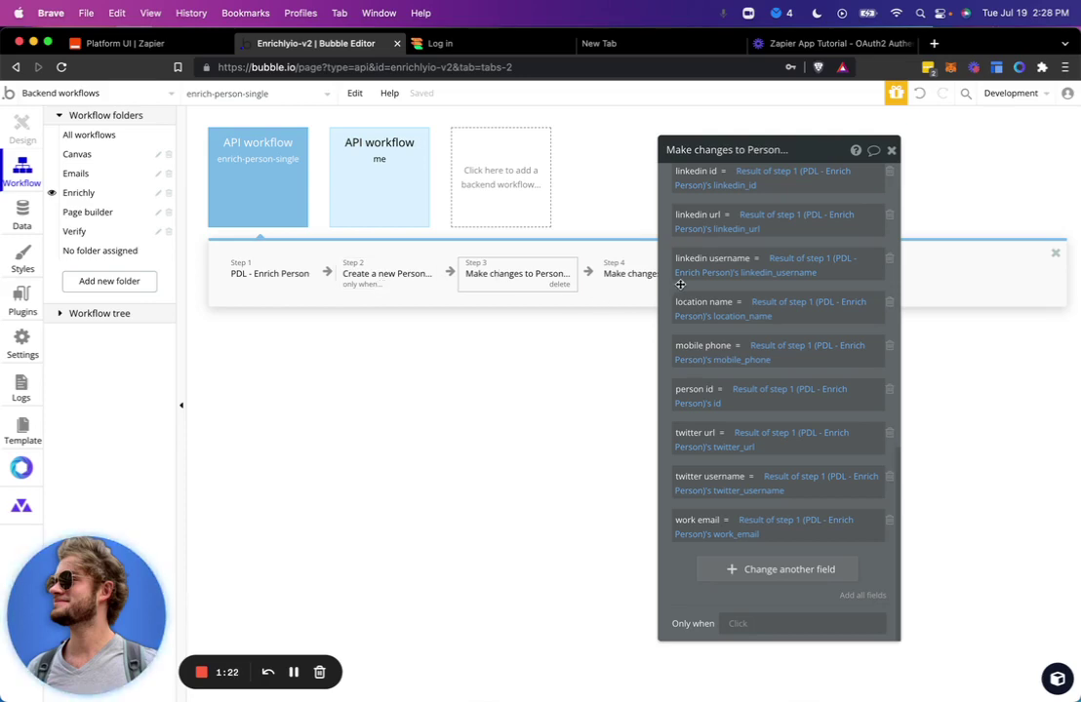
pyautogui.scroll(1, 680, 284)
pyautogui.scroll(10, 680, 284)
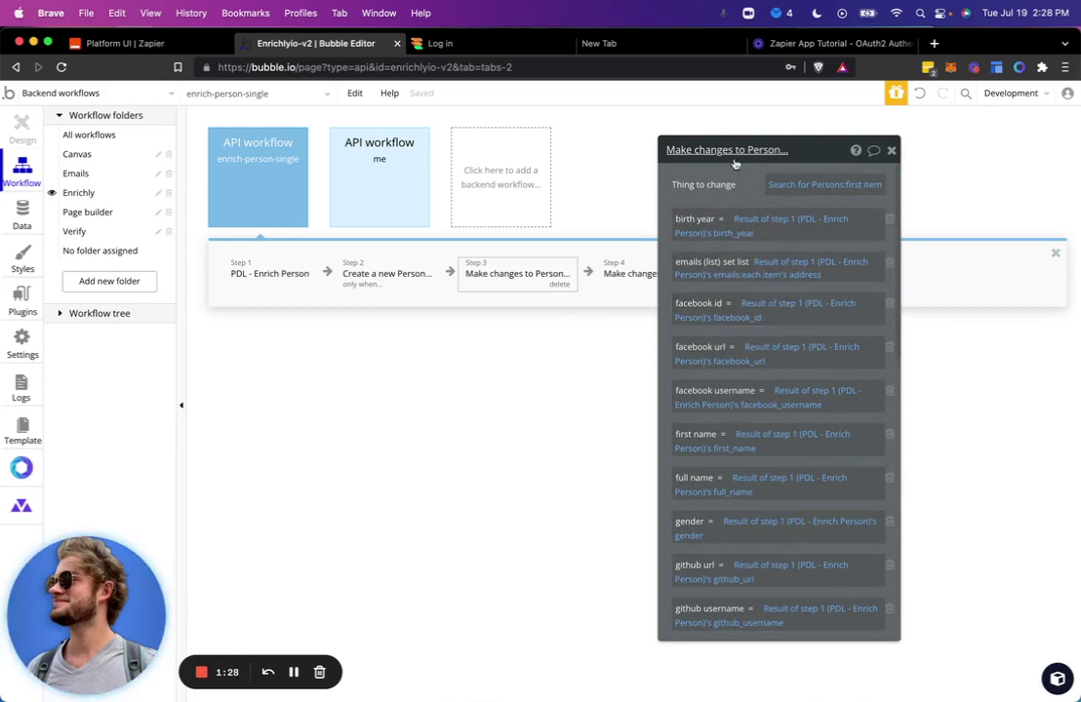
pyautogui.moveTo(748, 200); pyautogui.dragTo(832, 200)
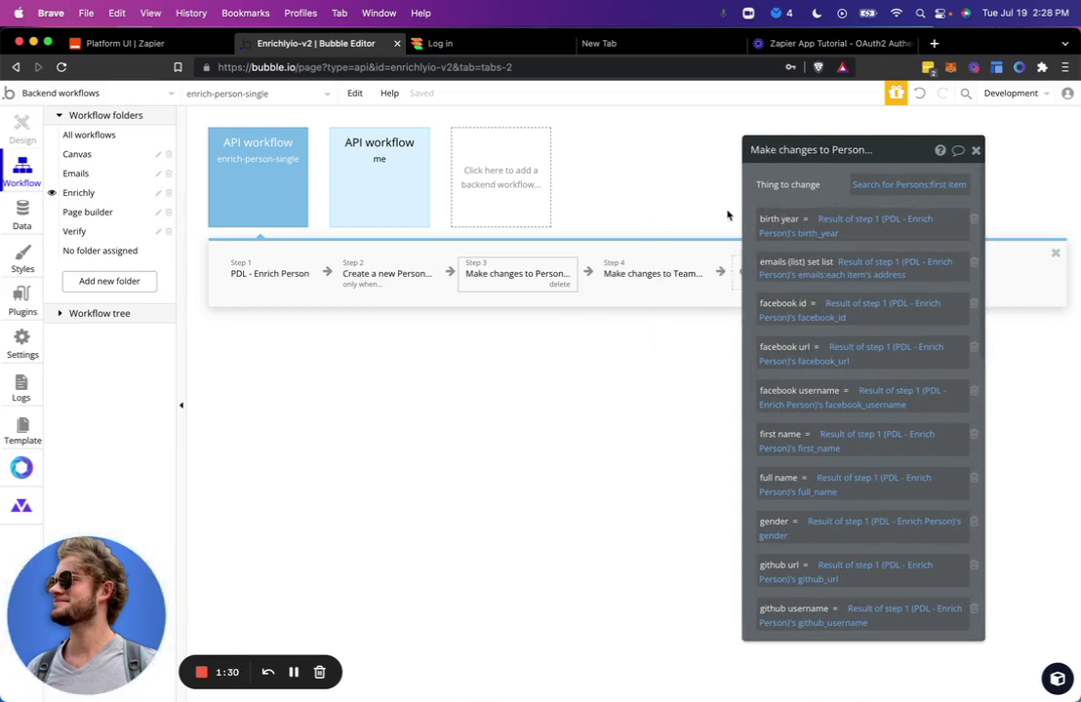
# Check step 4 'Make changes to Team' and the workflow's email-parameter settings, then return to Zapier.
pyautogui.click(649, 279)
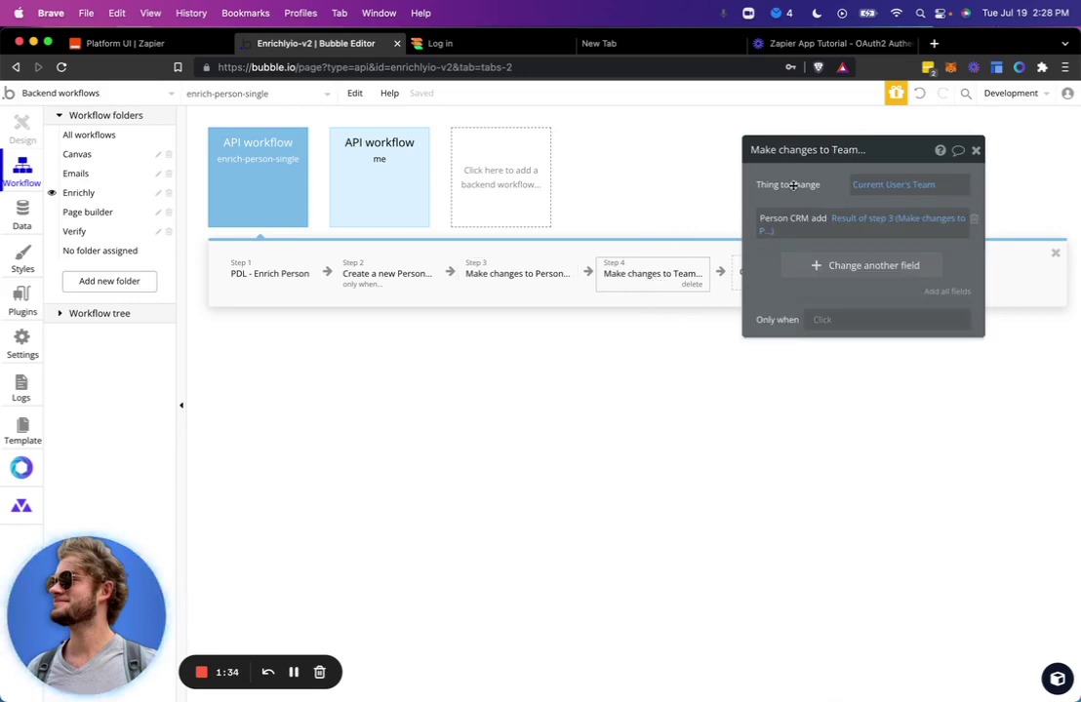
pyautogui.moveTo(793, 185); pyautogui.dragTo(475, 376)
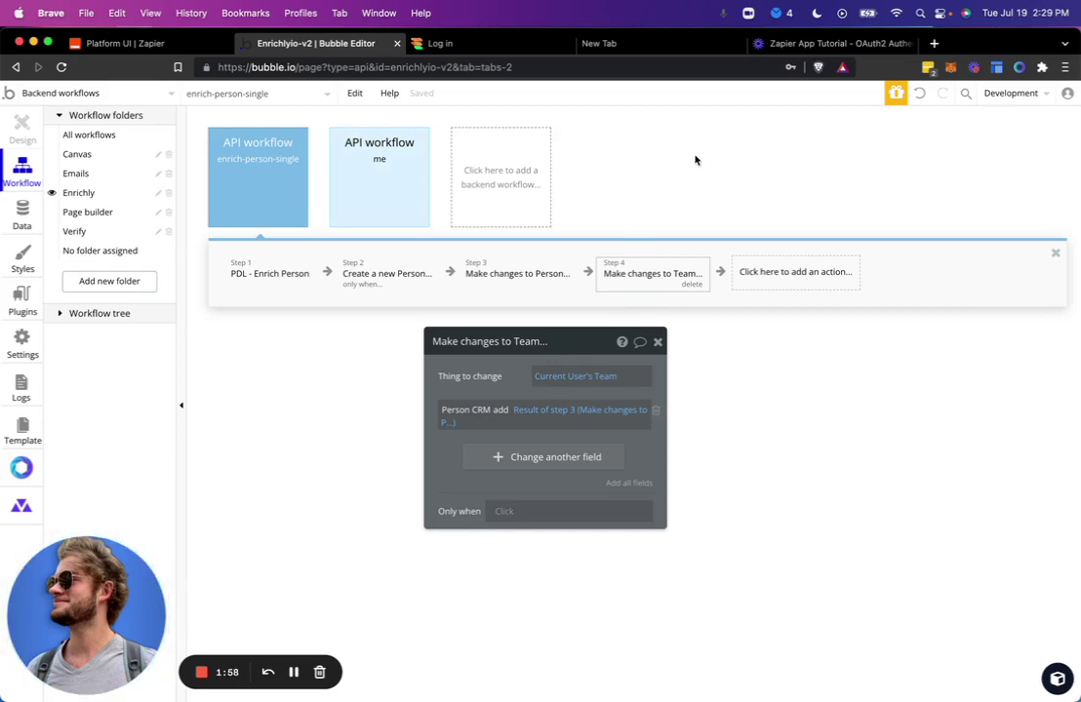
pyautogui.click(264, 163)
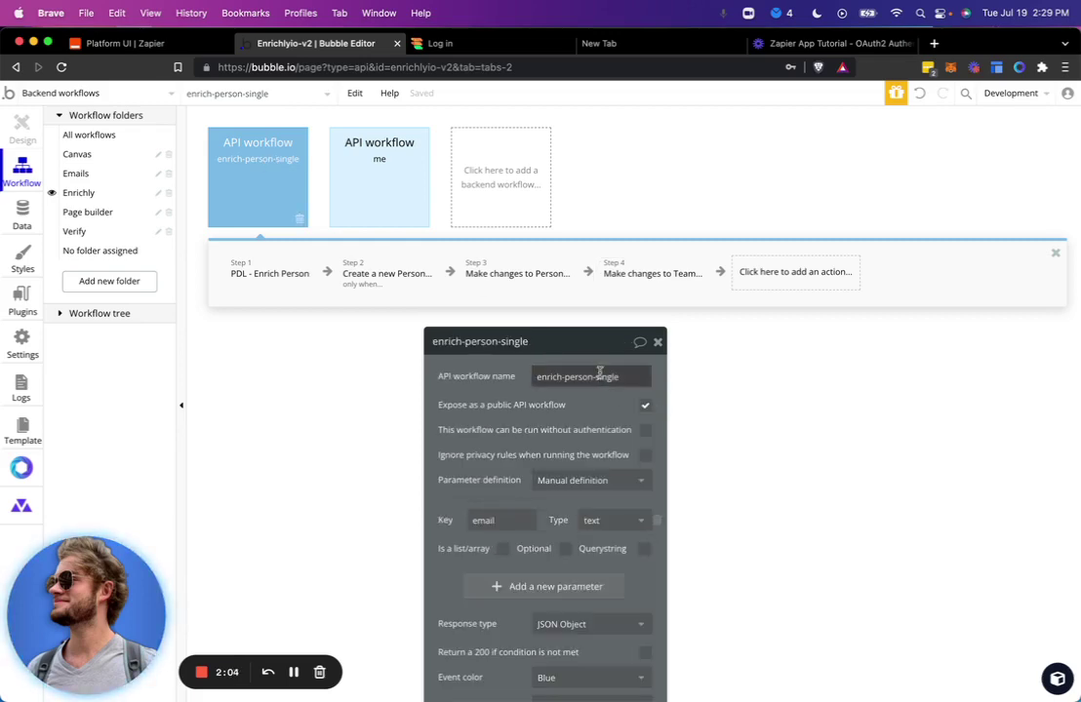
pyautogui.click(122, 43)
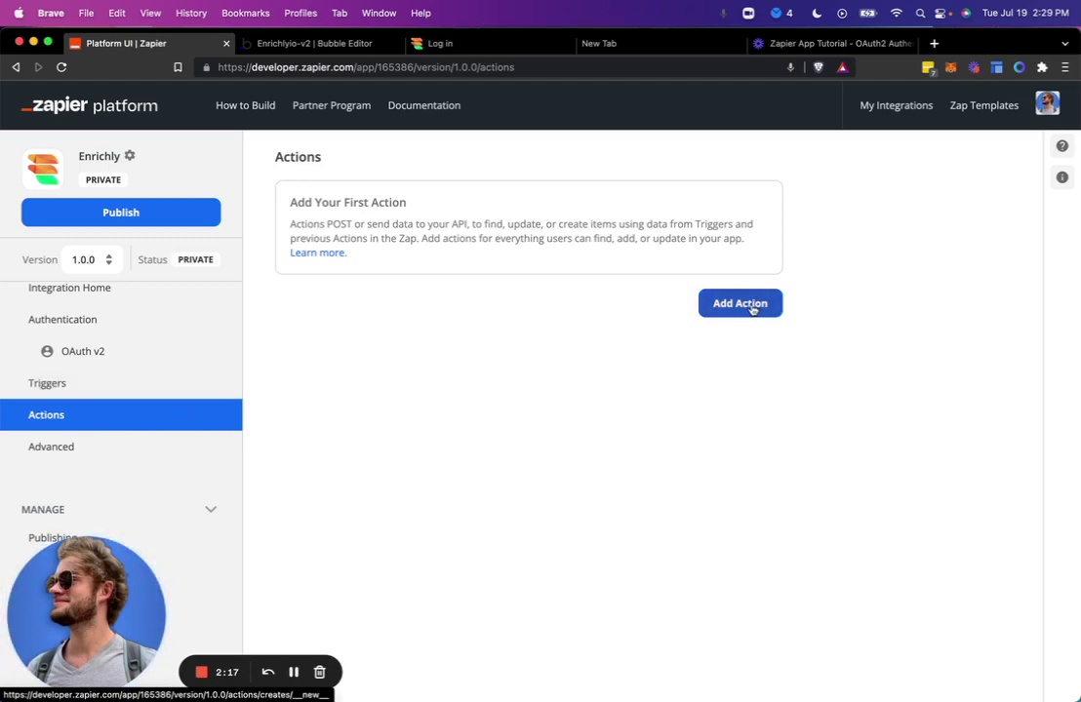
# Start a new action and enter the key person-enrich.
pyautogui.click(756, 304)
pyautogui.click(448, 337)
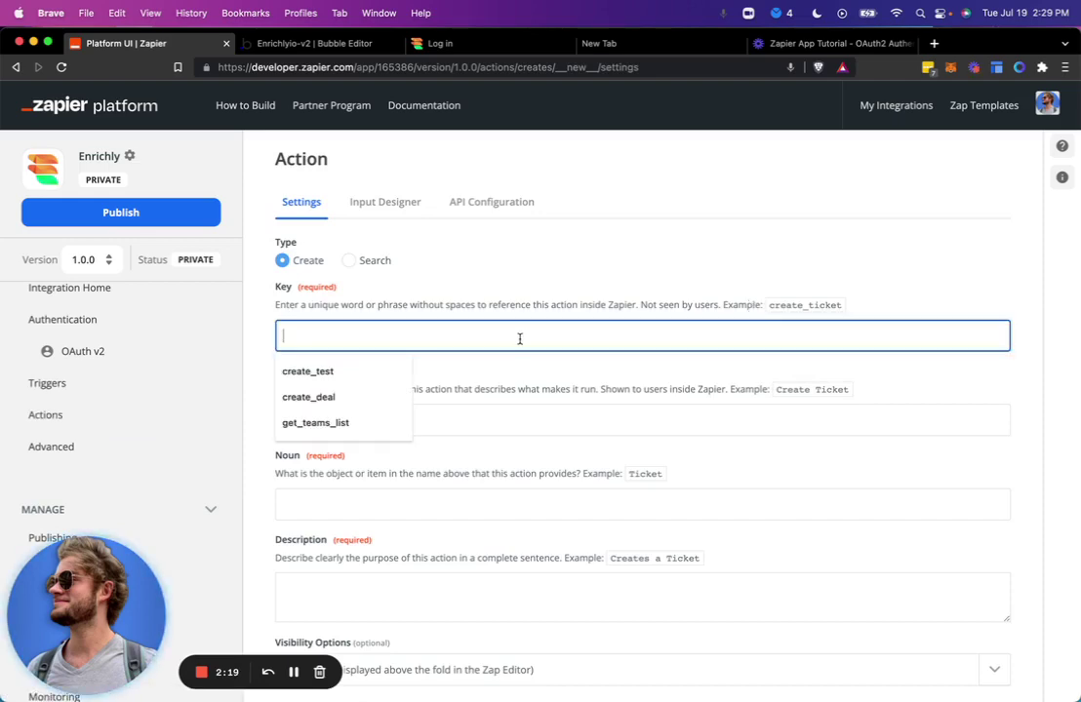
pyautogui.write('create')
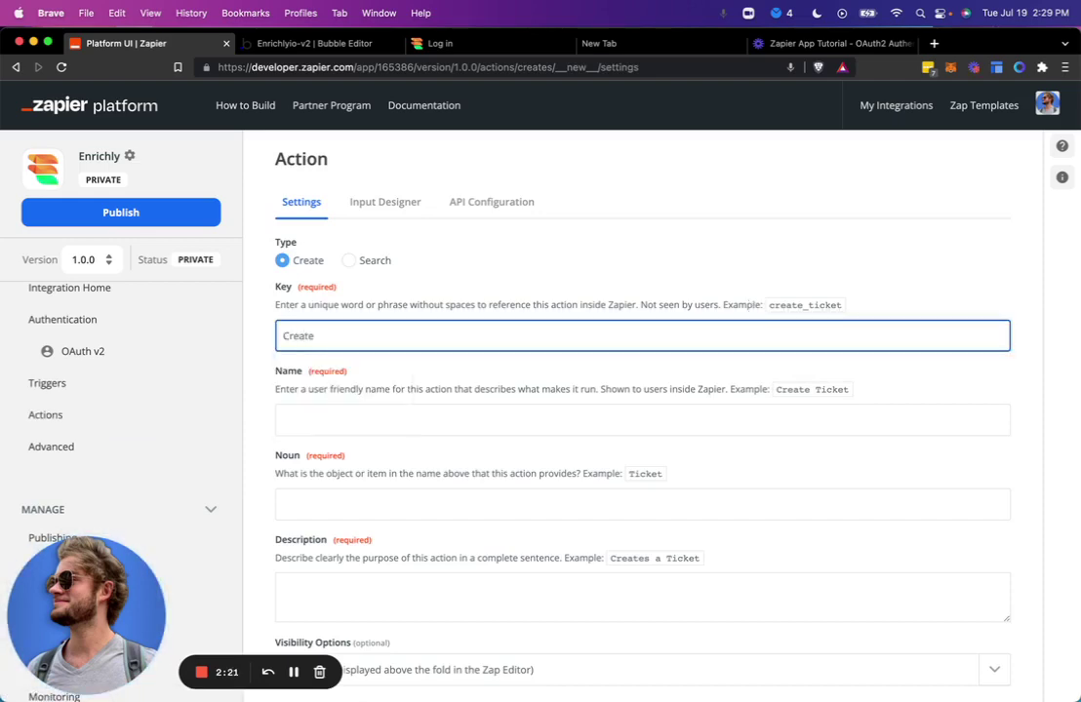
pyautogui.press('BackSpace')
pyautogui.press('BackSpace')
pyautogui.press('BackSpace')
pyautogui.press('BackSpace')
pyautogui.press('BackSpace')
pyautogui.press('BackSpace')
pyautogui.write('Enrich Person')
pyautogui.click(642, 421)
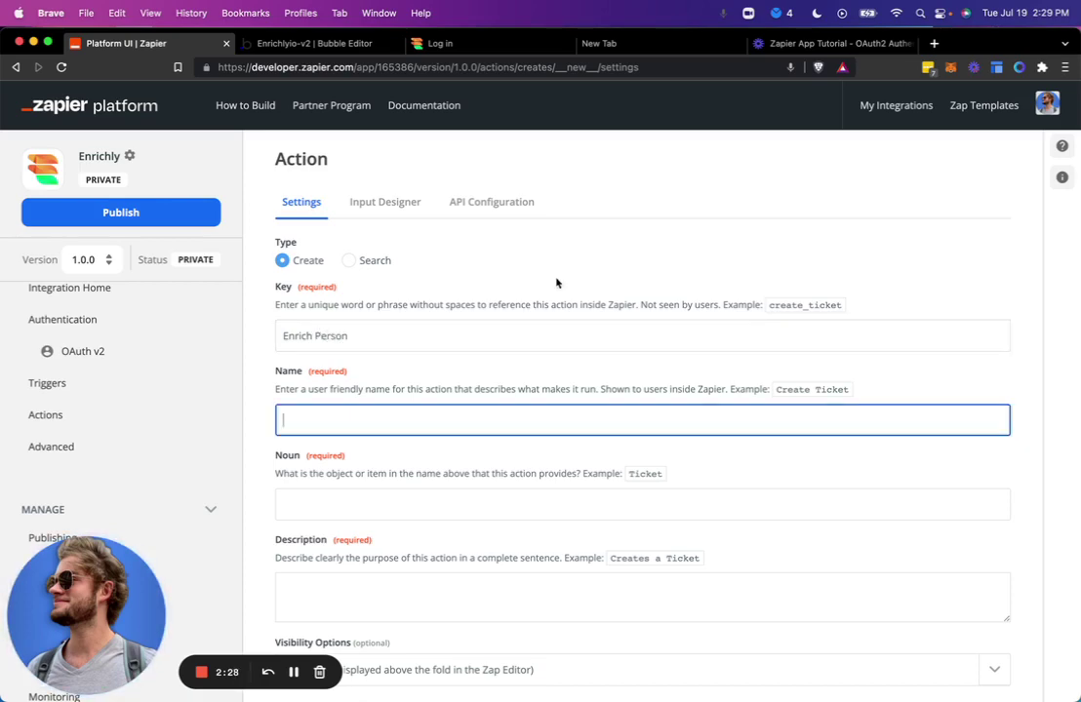
pyautogui.click(540, 345)
pyautogui.tripleClick(390, 339)
pyautogui.write('pers')
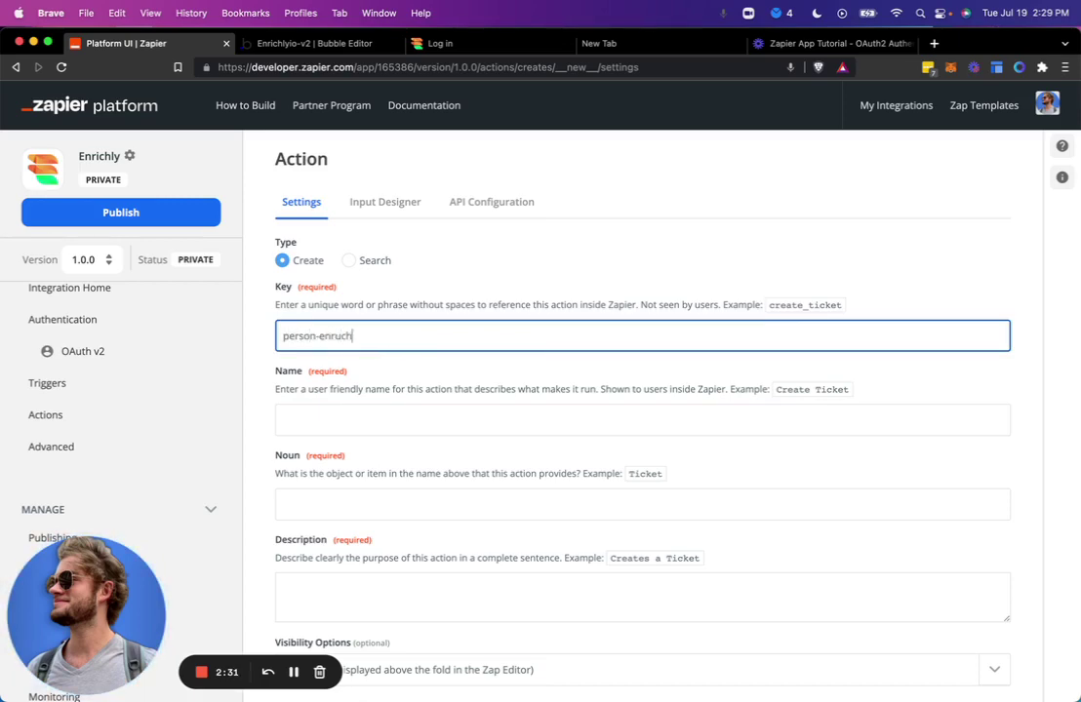
pyautogui.write('on-enrich')
pyautogui.click(284, 420)
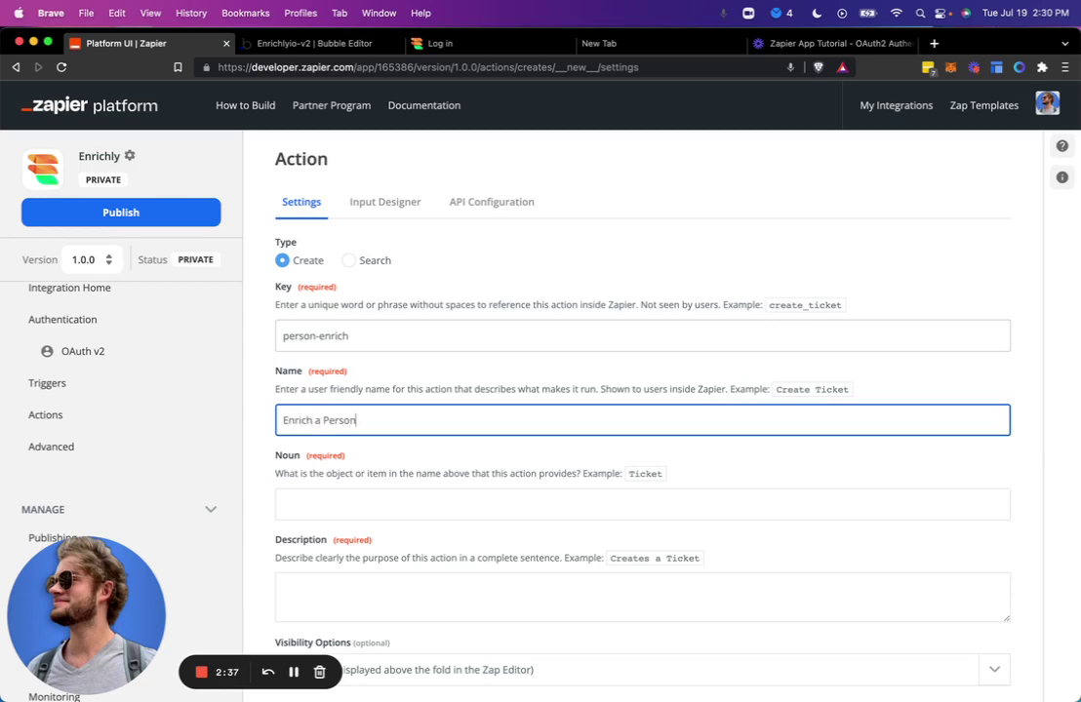
# Draft the CRM-enrichment sentence and paste it into the Description field.
pyautogui.write("Enrich a Person and add them to your Team's CRM")
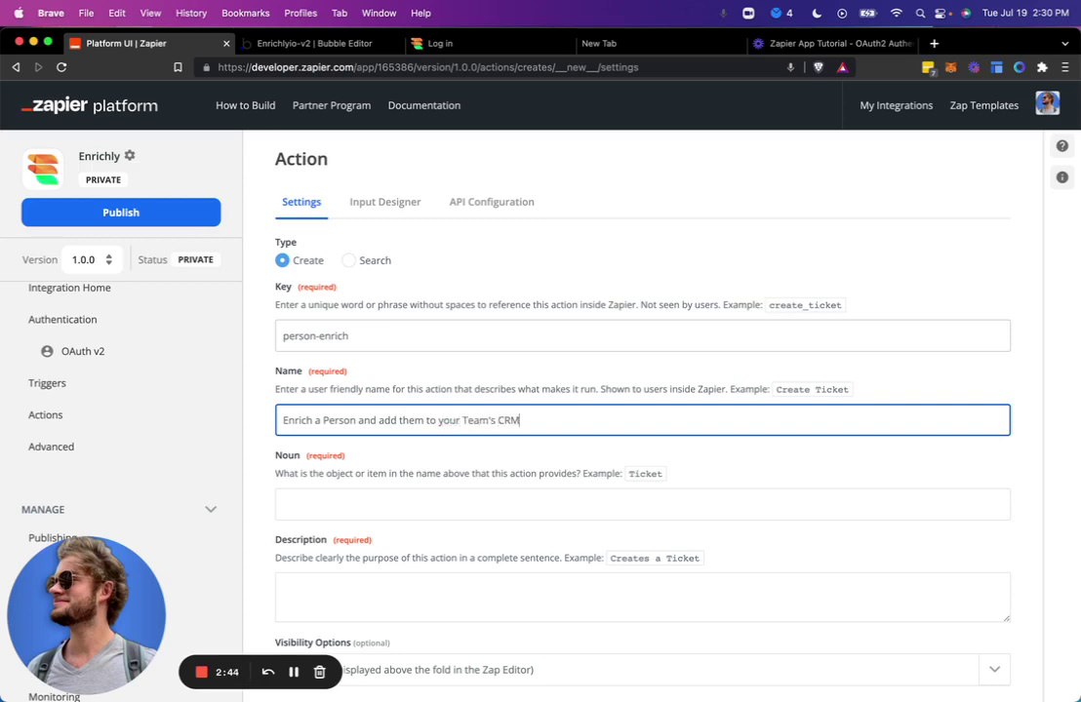
pyautogui.doubleClick(476, 419)
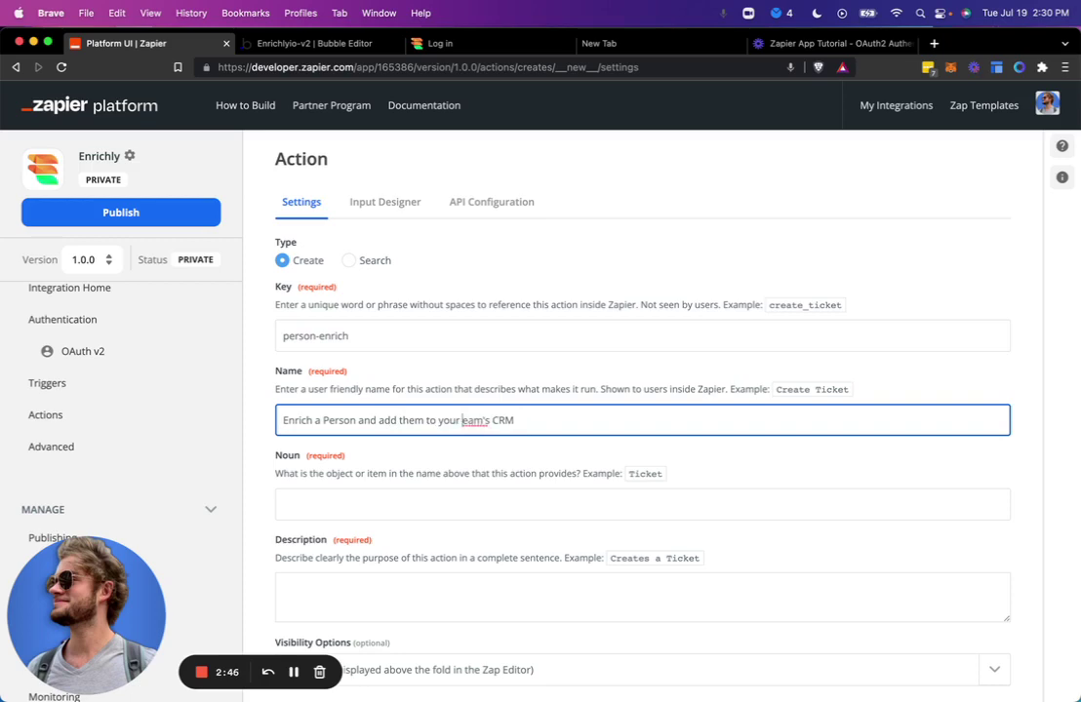
pyautogui.write("team's")
pyautogui.press('super+a')
pyautogui.press('super+c')
pyautogui.click(442, 579)
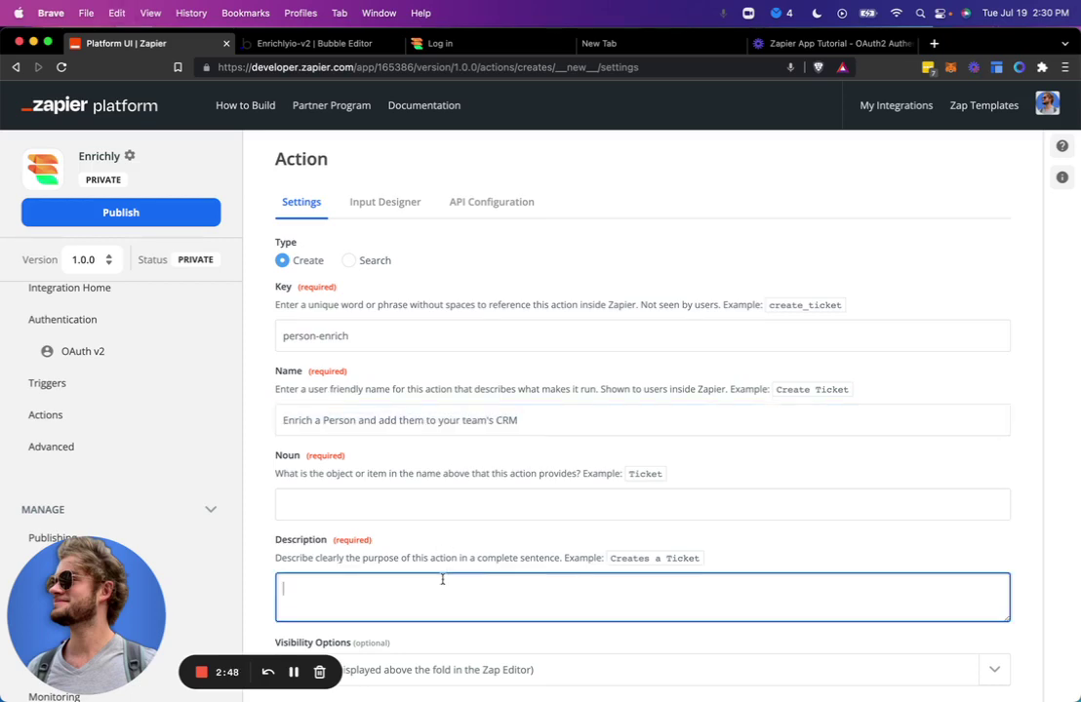
pyautogui.press('super+v')
# Set the action Name to 'Person Enrich' and the Noun to 'Person'.
pyautogui.click(434, 419)
pyautogui.press('super+a')
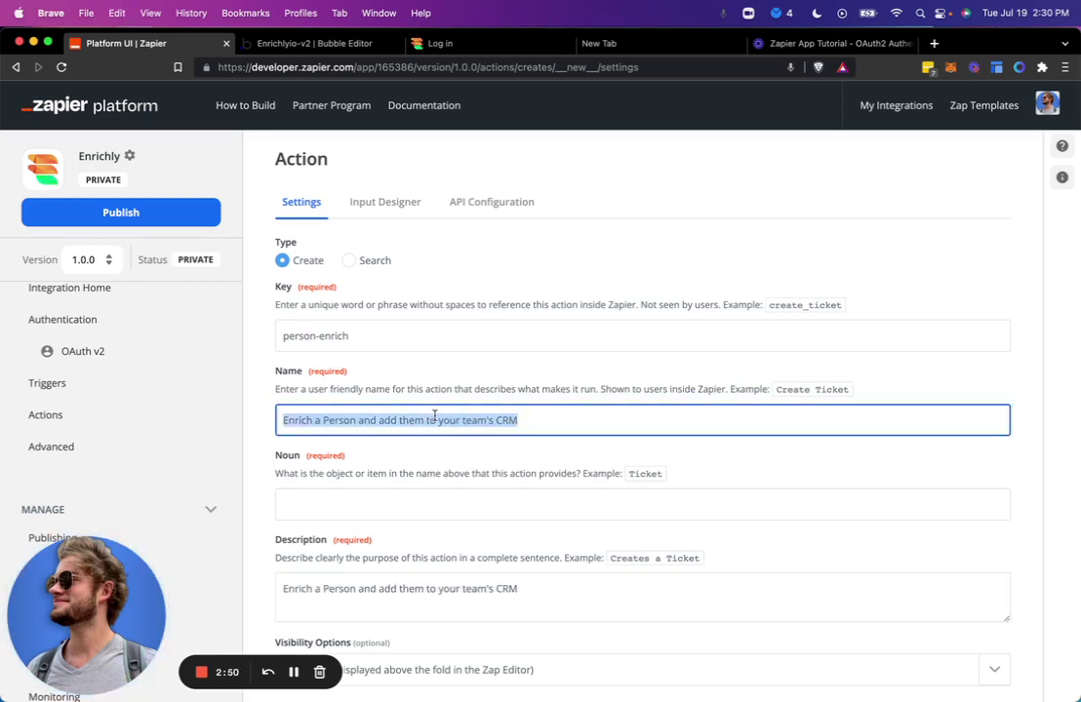
pyautogui.write('Person Enrich')
pyautogui.press('Tab')
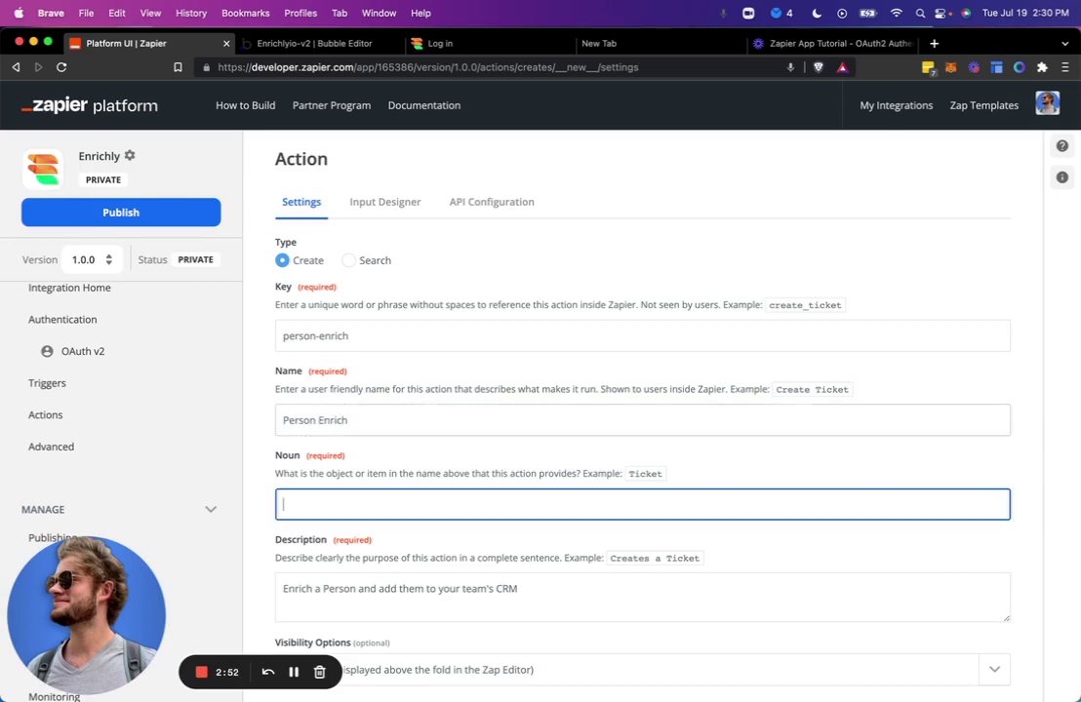
pyautogui.write('Person')
pyautogui.click(396, 399)
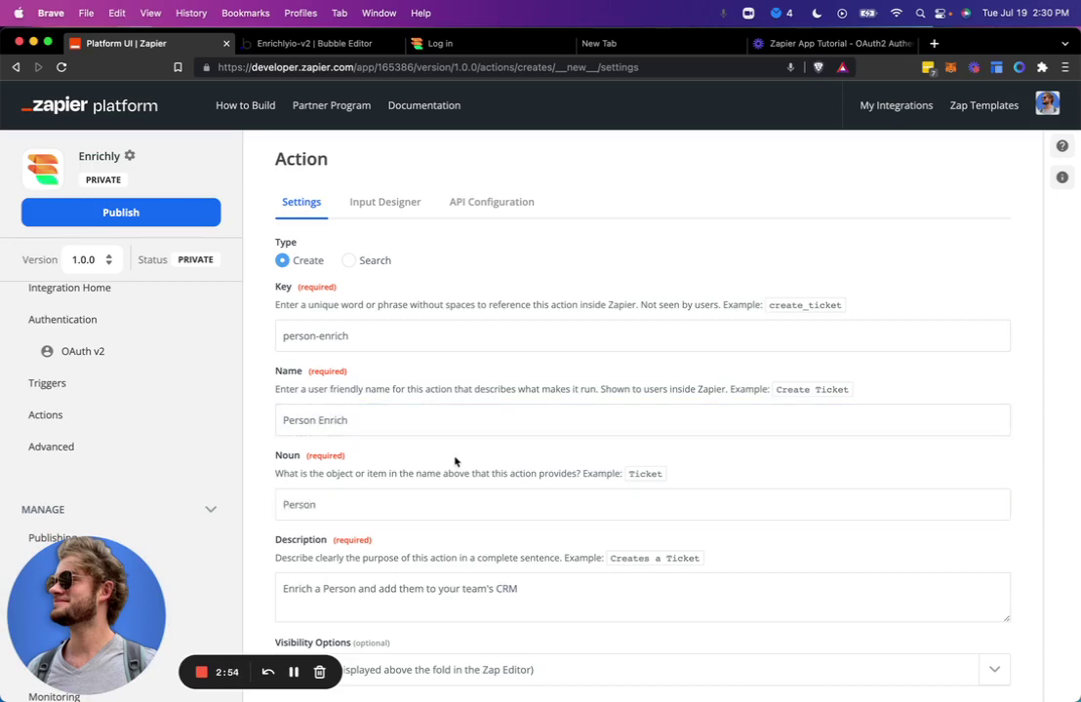
pyautogui.scroll(-2, 453, 461)
pyautogui.click(434, 436)
pyautogui.click(497, 396)
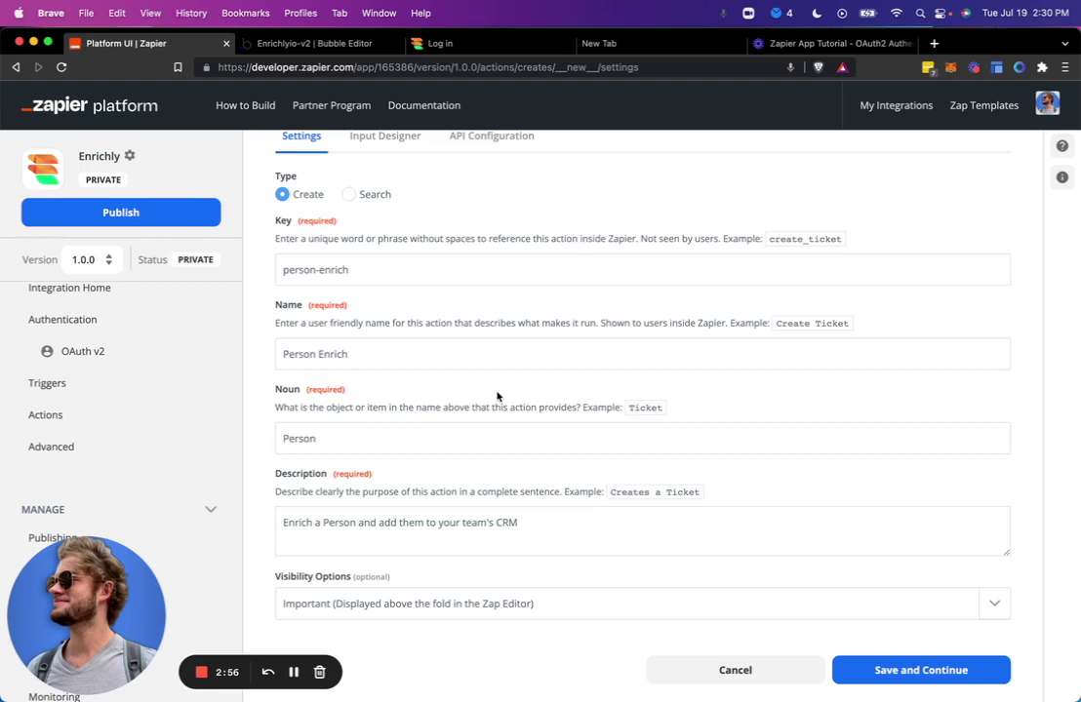
# Review the key, name, noun and description, keep Important visibility, and save.
pyautogui.click(353, 269)
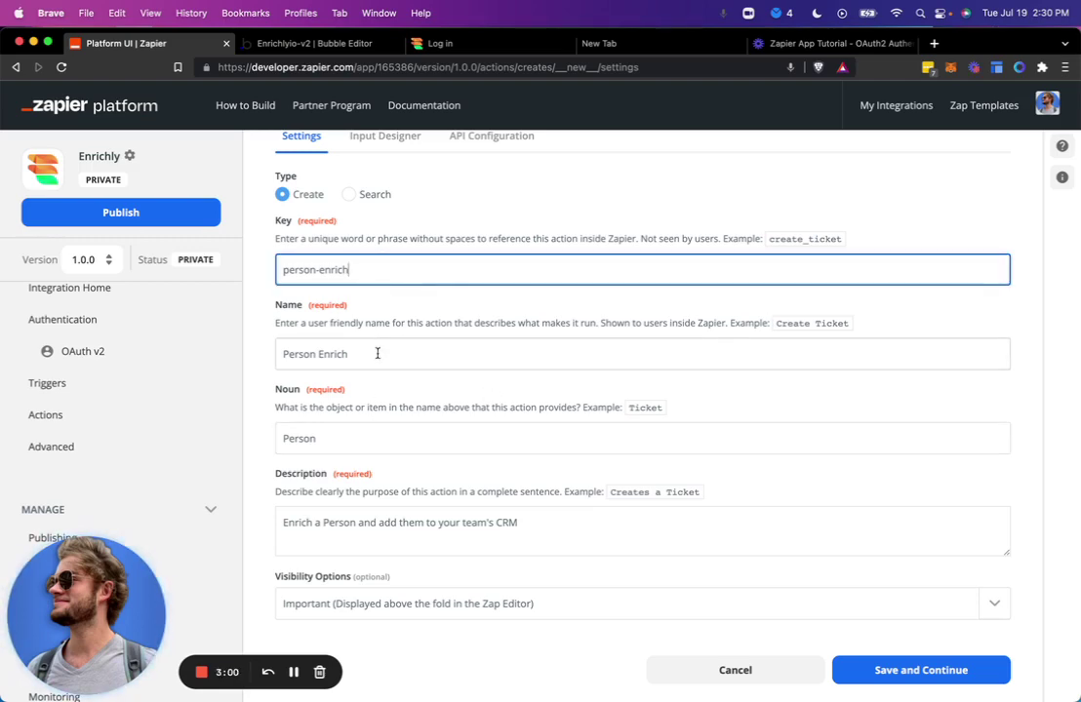
pyautogui.click(422, 353)
pyautogui.click(374, 439)
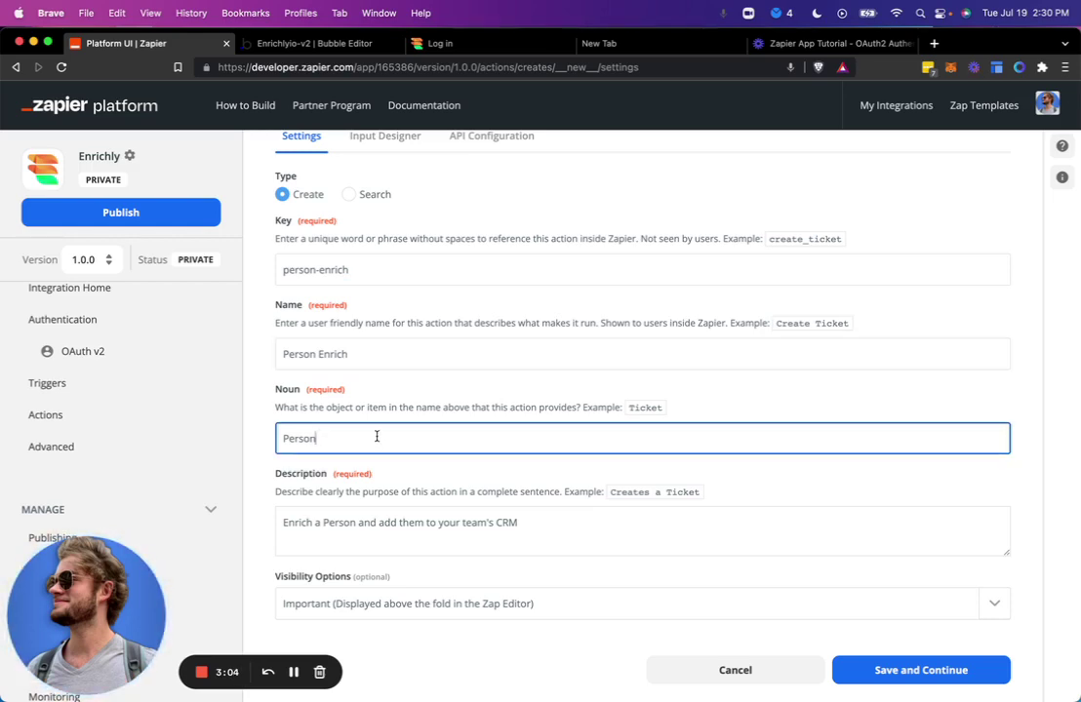
pyautogui.click(375, 537)
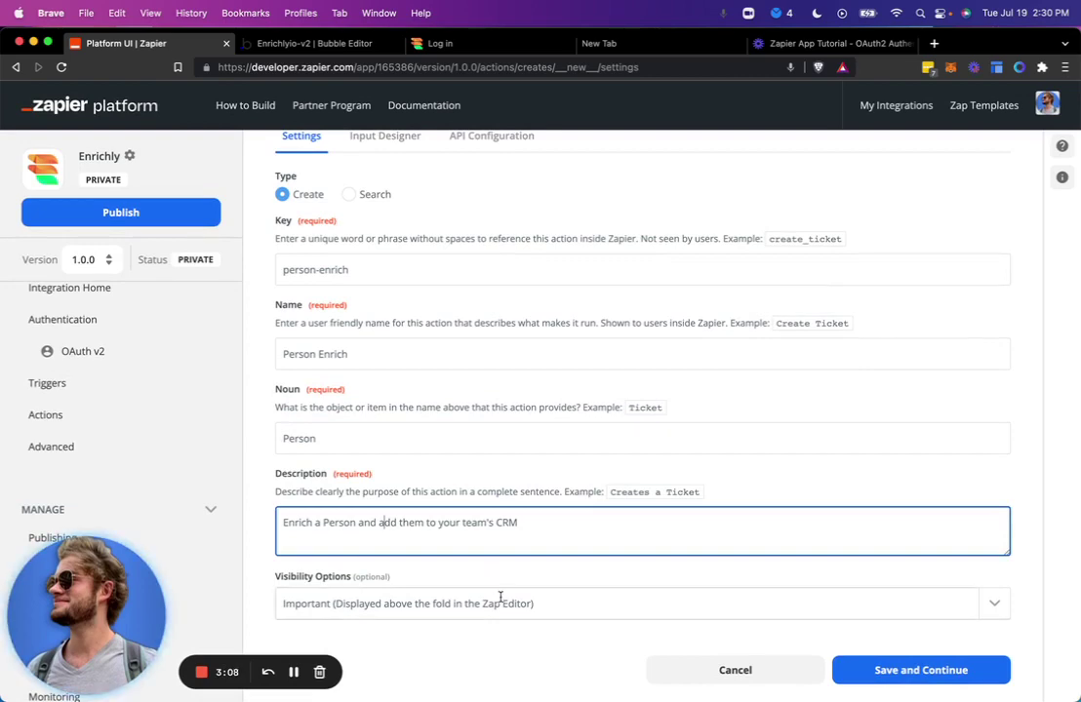
pyautogui.click(499, 599)
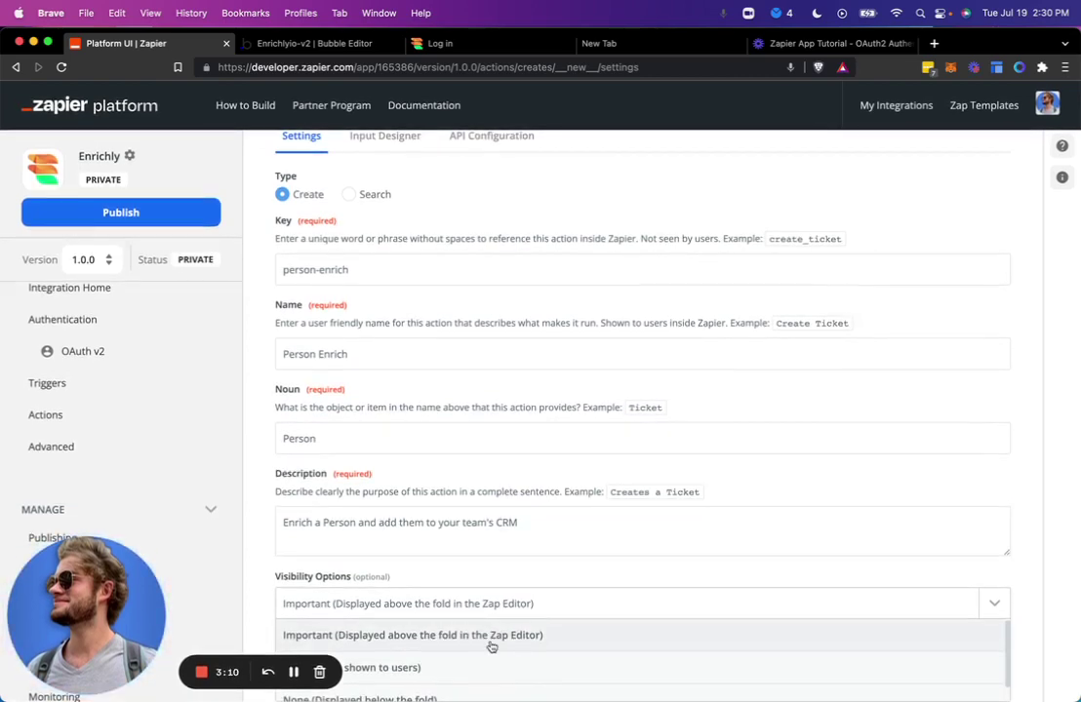
pyautogui.click(492, 642)
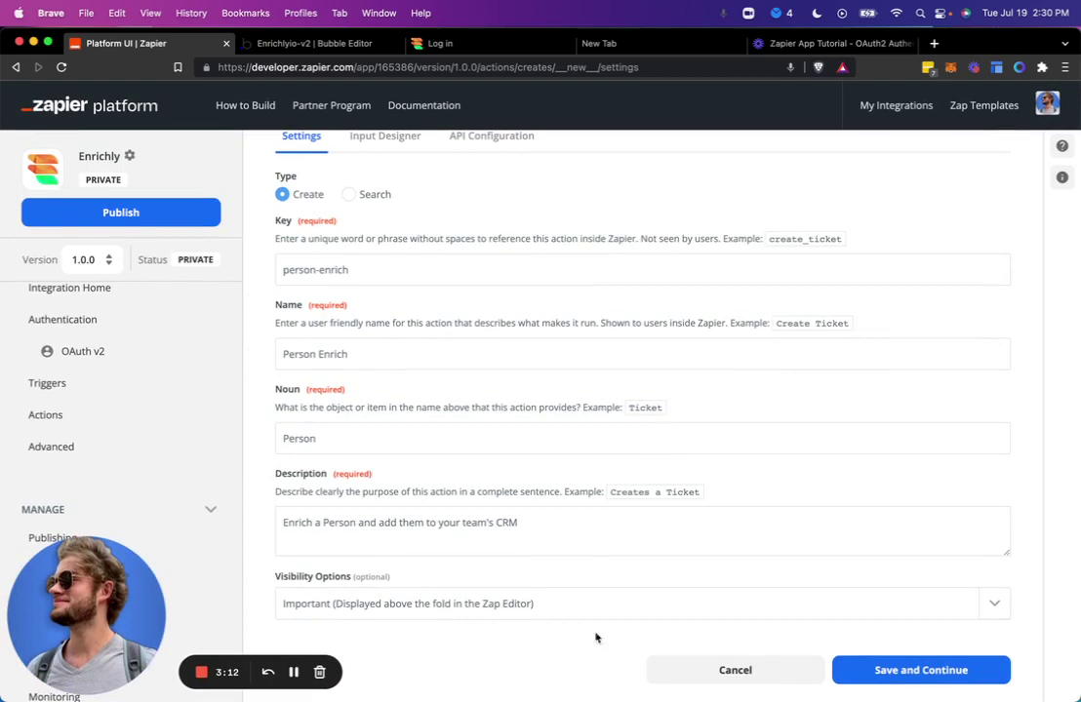
pyautogui.click(917, 670)
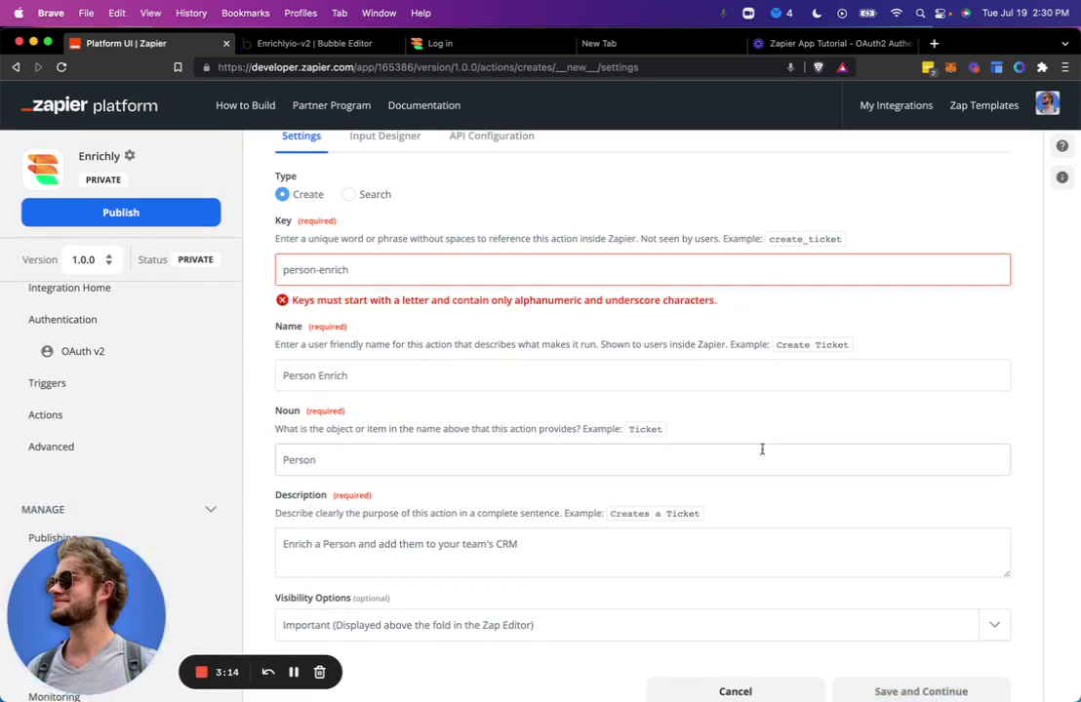
# Change the key to person_enrich with an underscore and save again.
pyautogui.click(591, 277)
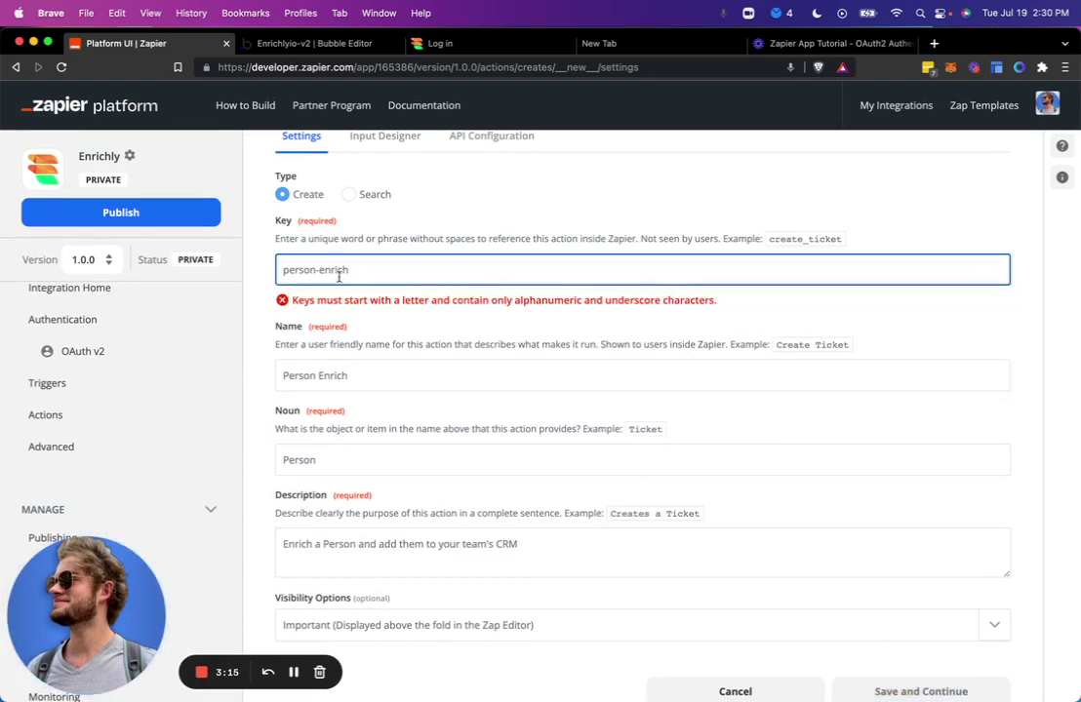
pyautogui.click(319, 270)
pyautogui.press('BackSpace')
pyautogui.write('_')
pyautogui.click(931, 673)
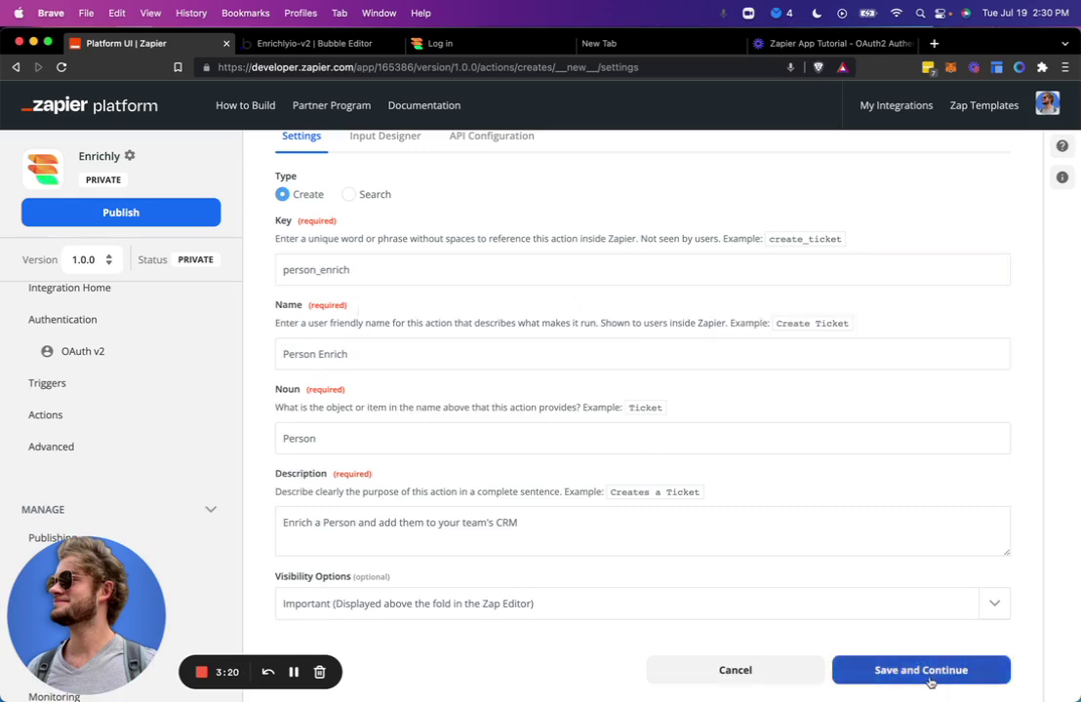
# Add an input field labelled Email with key email, matching the Bubble parameter.
pyautogui.click(929, 680)
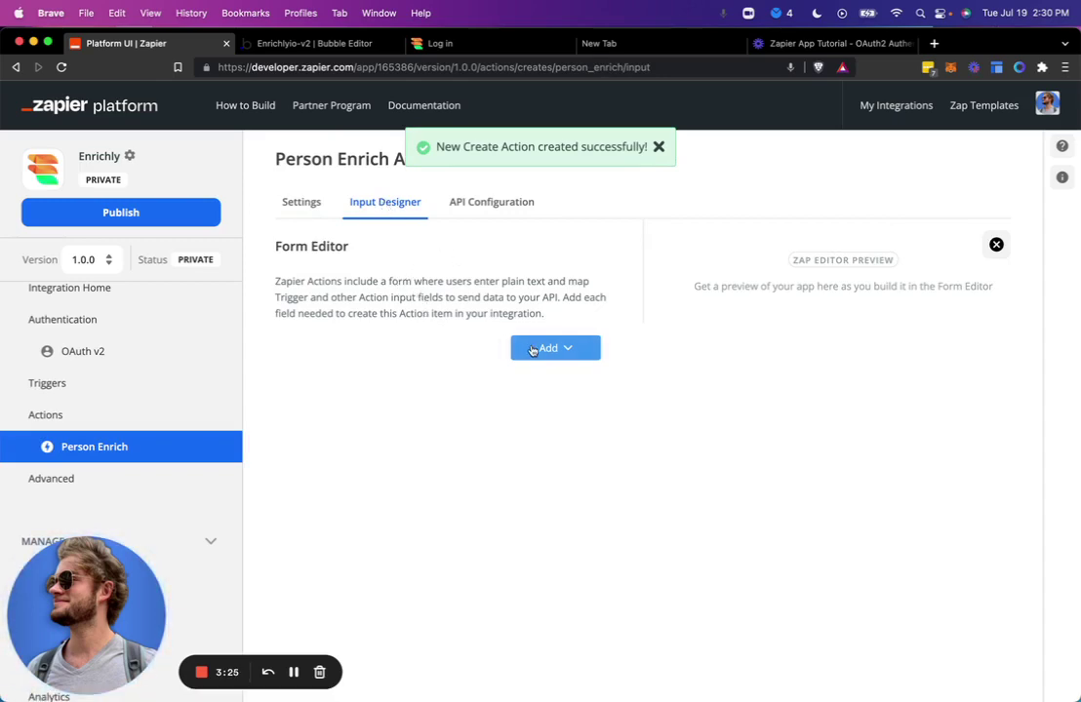
pyautogui.click(534, 349)
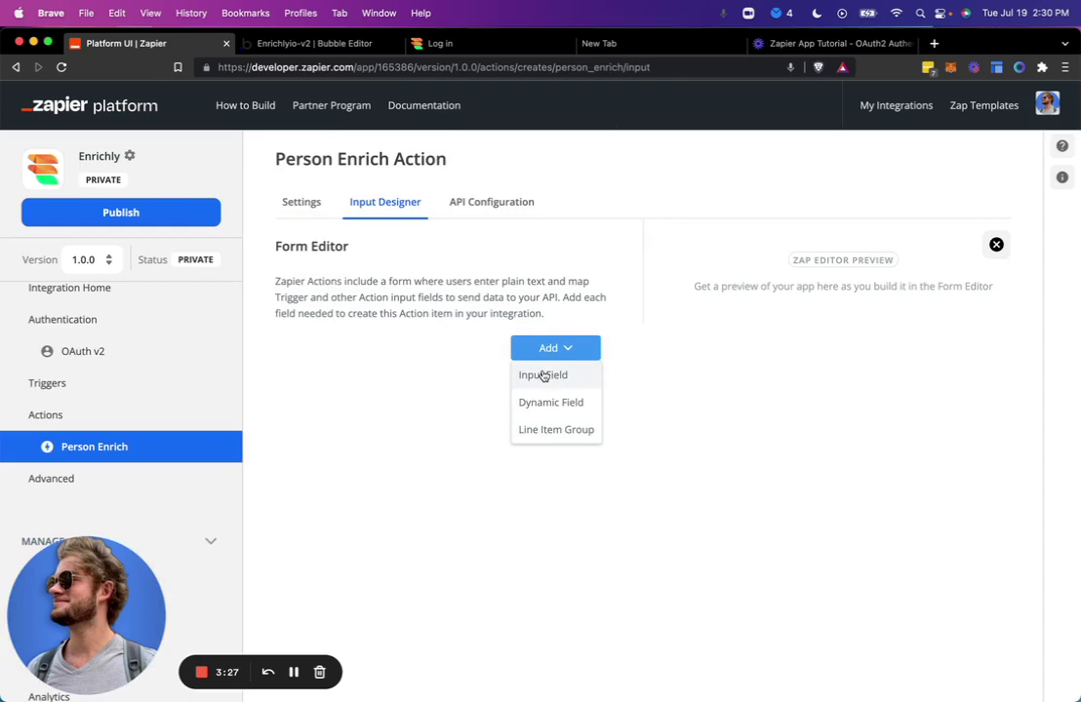
pyautogui.click(543, 380)
pyautogui.click(466, 336)
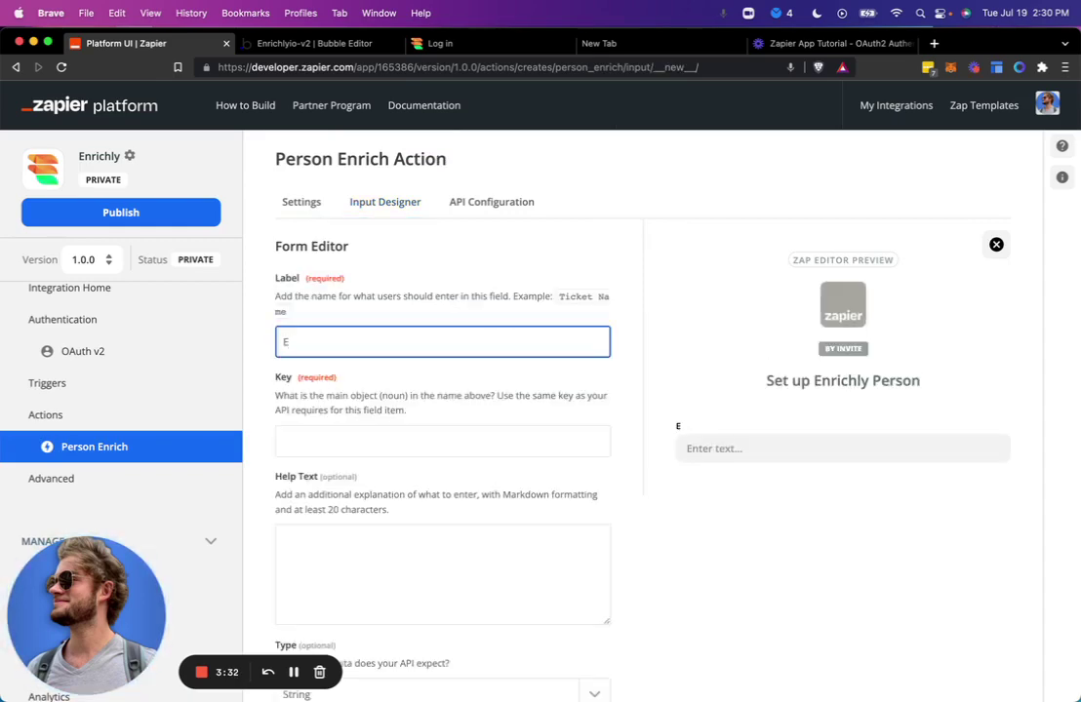
pyautogui.click(442, 441)
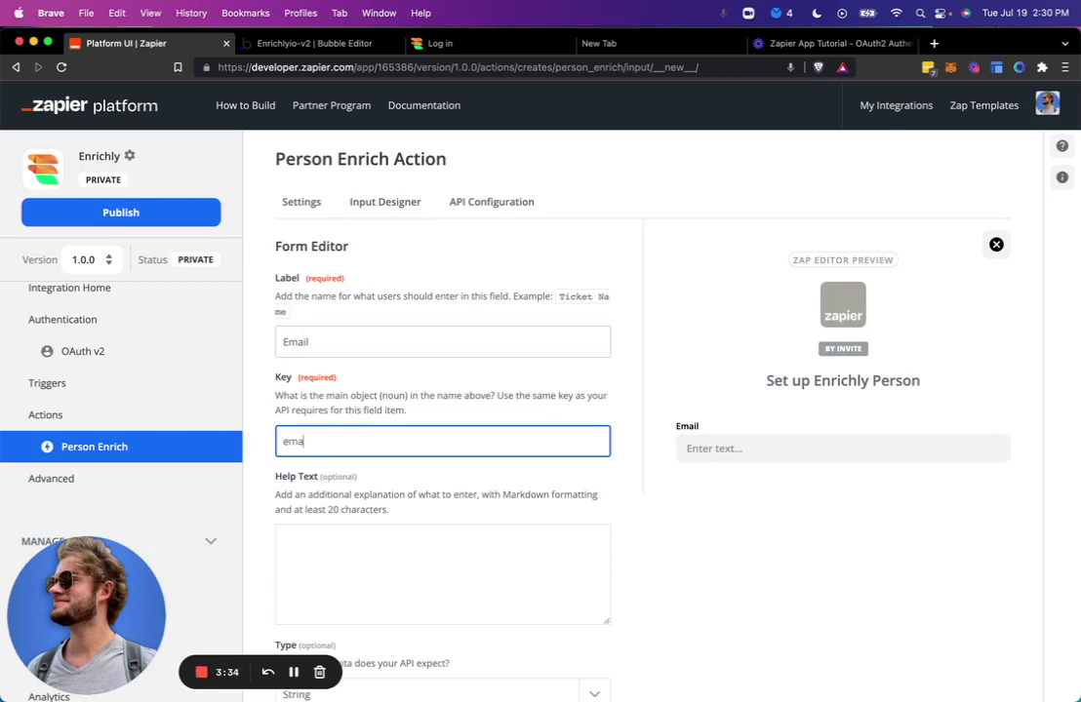
pyautogui.write('email')
pyautogui.click(460, 486)
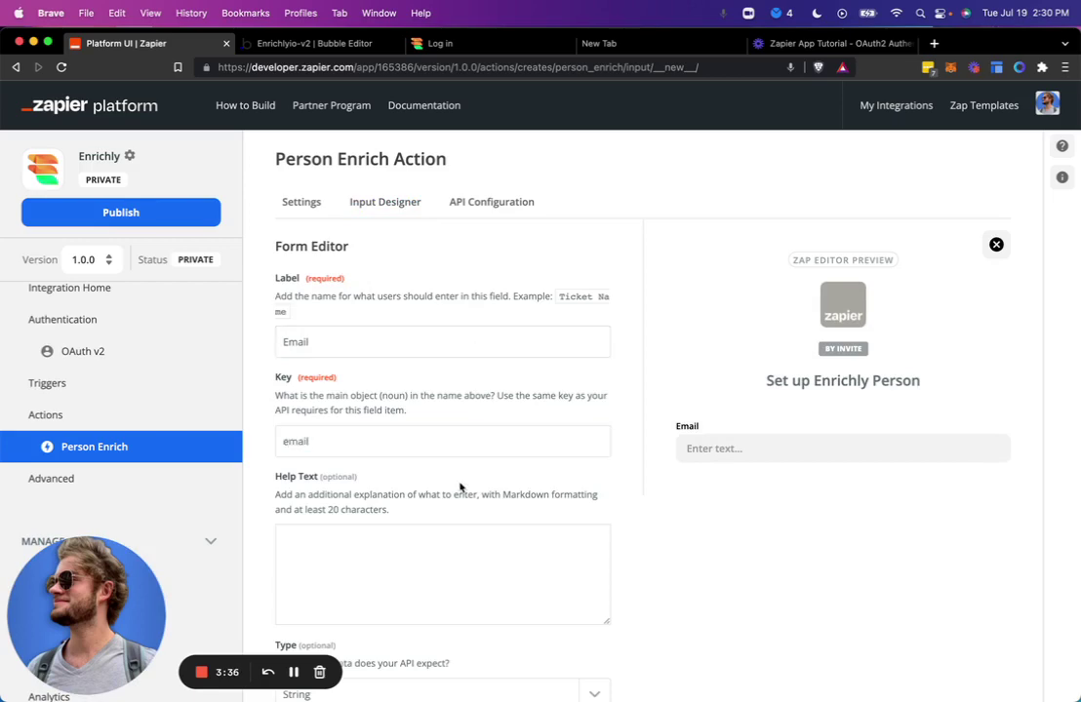
pyautogui.hotkey('ctrl', 'Tab')
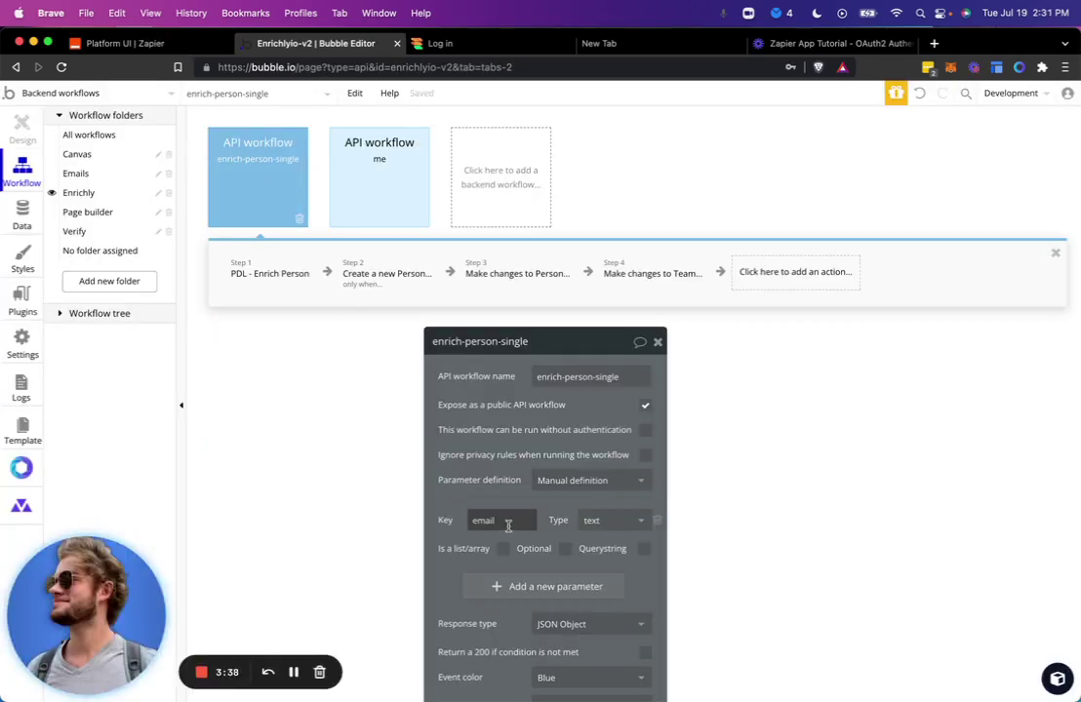
pyautogui.hotkey('ctrl', 'shift', 'Tab')
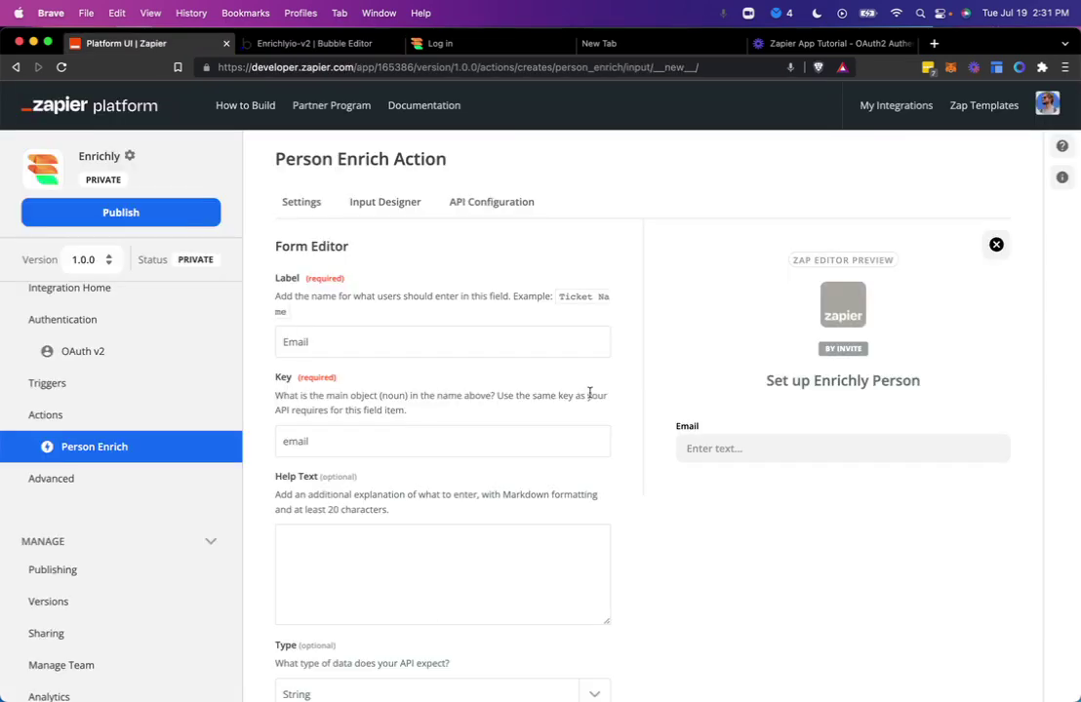
# Add help text, keep type String, mark the Email field required, and save it.
pyautogui.click(432, 545)
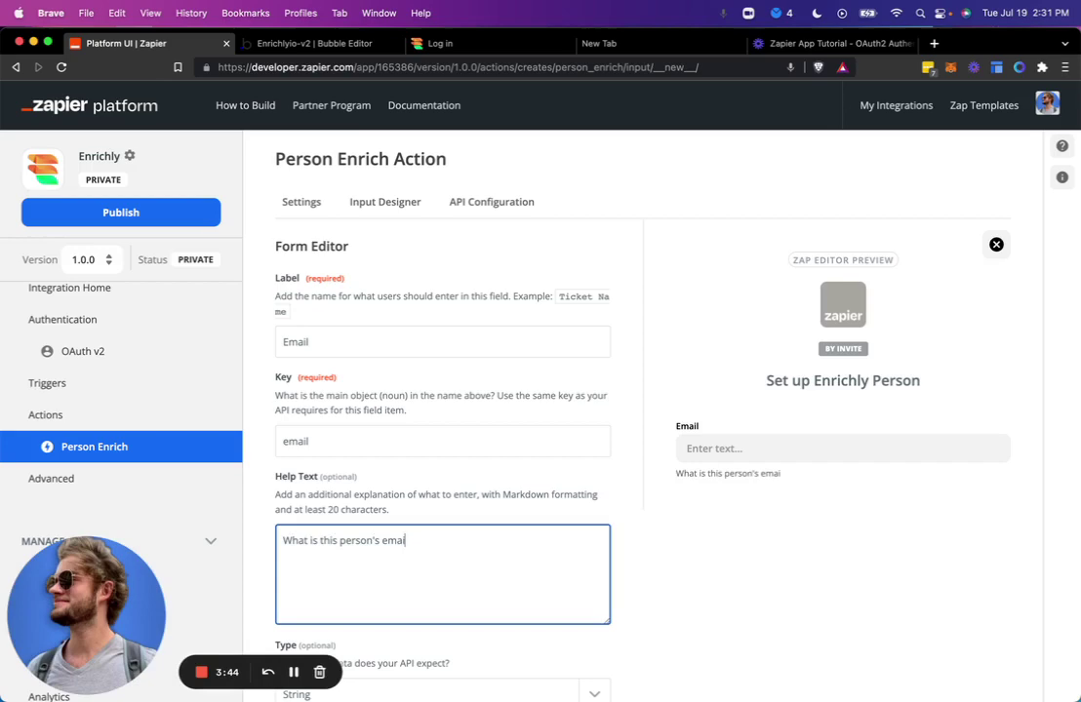
pyautogui.scroll(-5, 439, 439)
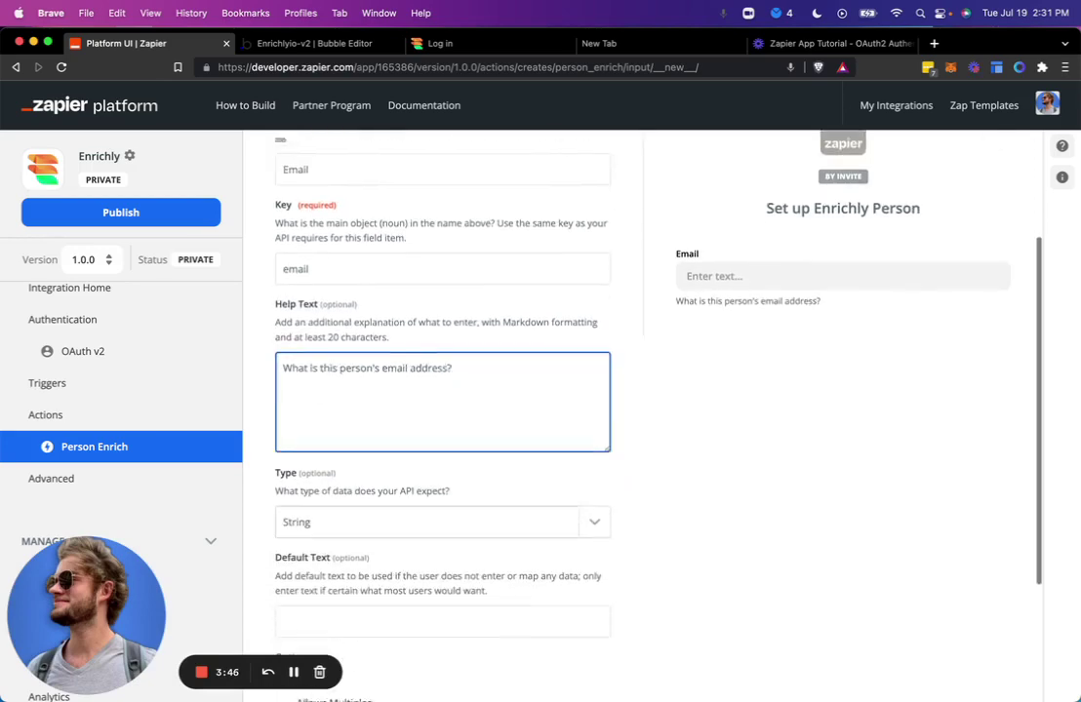
pyautogui.click(437, 469)
pyautogui.scroll(-2, 430, 504)
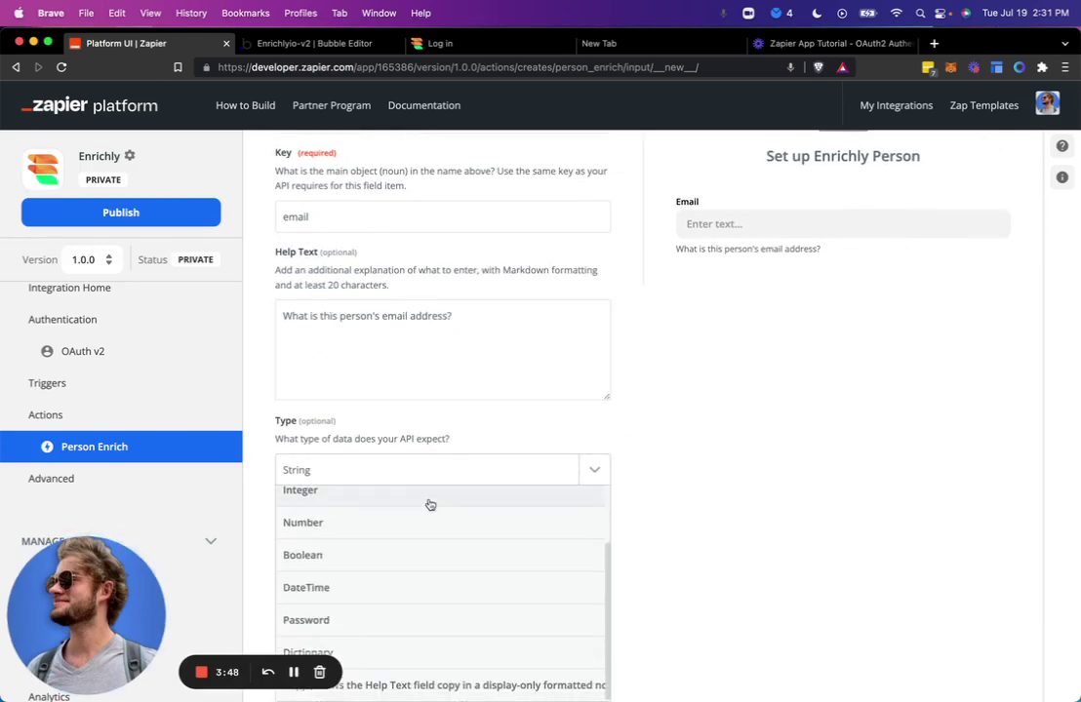
pyautogui.click(639, 486)
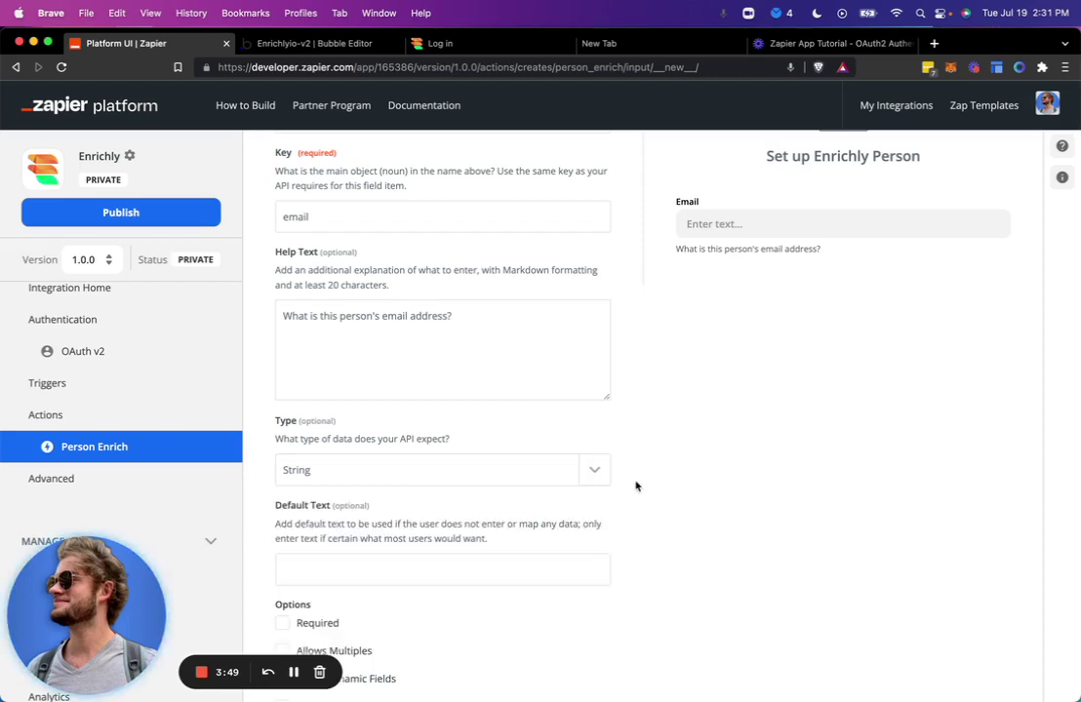
pyautogui.scroll(-3, 634, 487)
pyautogui.click(519, 437)
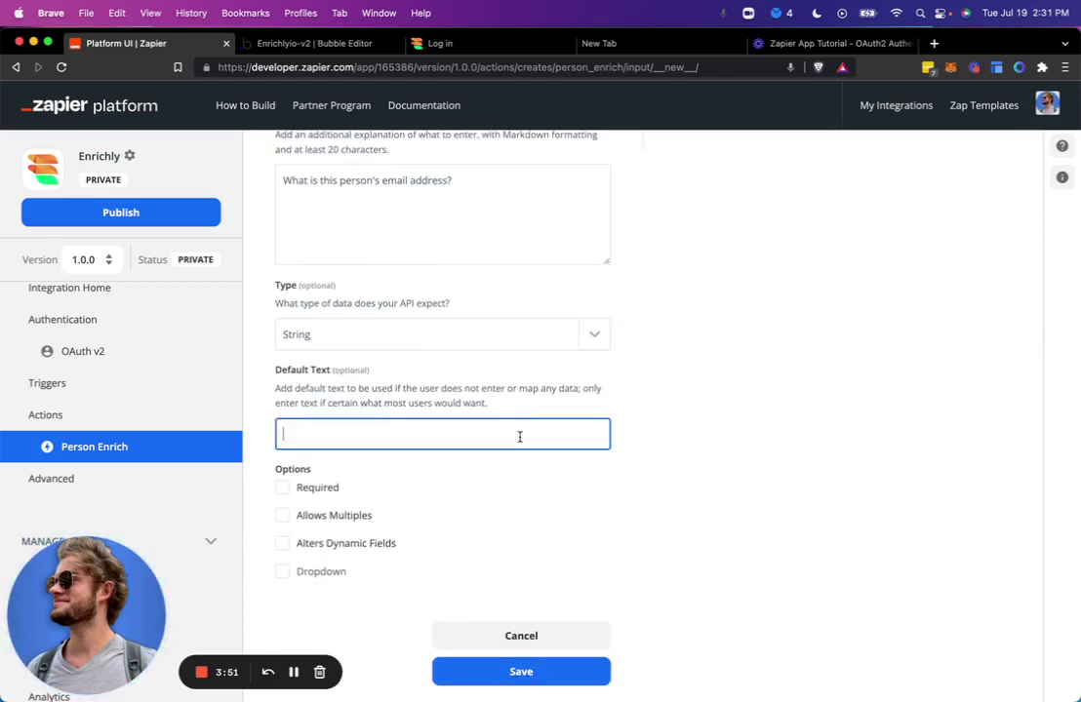
pyautogui.click(329, 491)
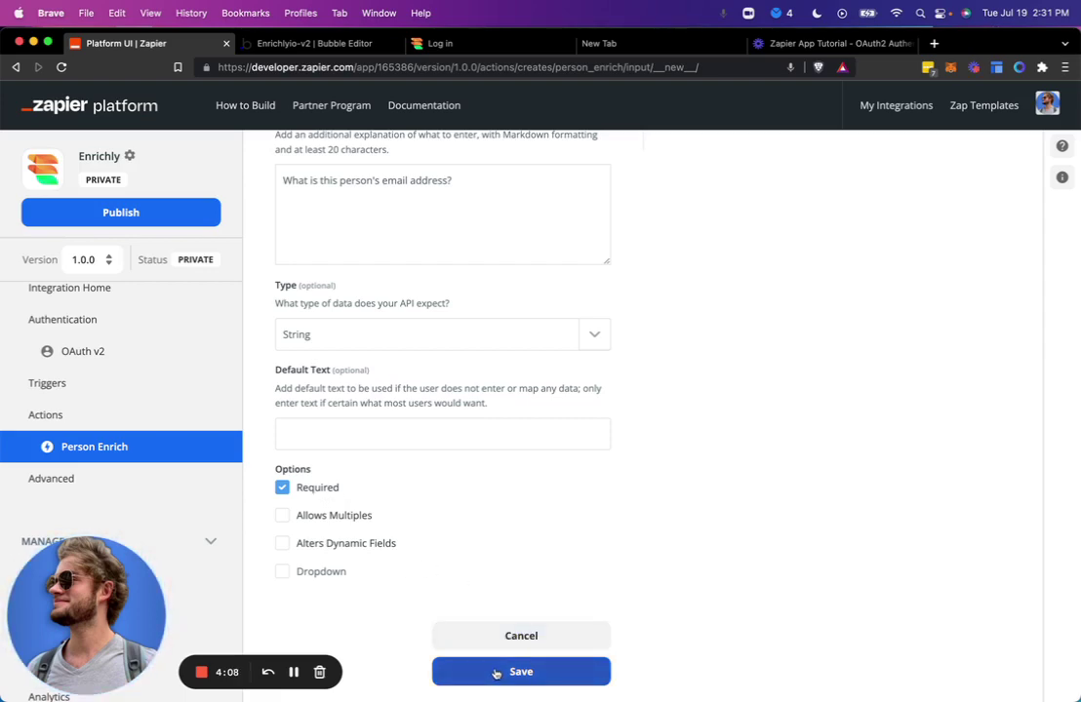
pyautogui.click(496, 673)
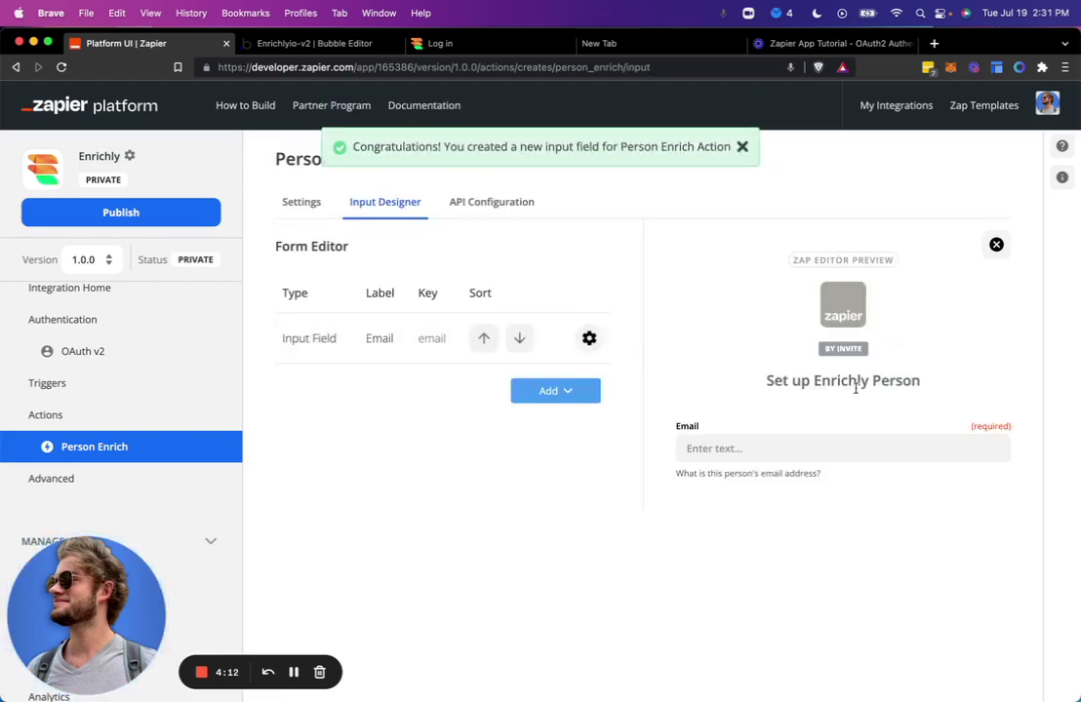
pyautogui.click(773, 449)
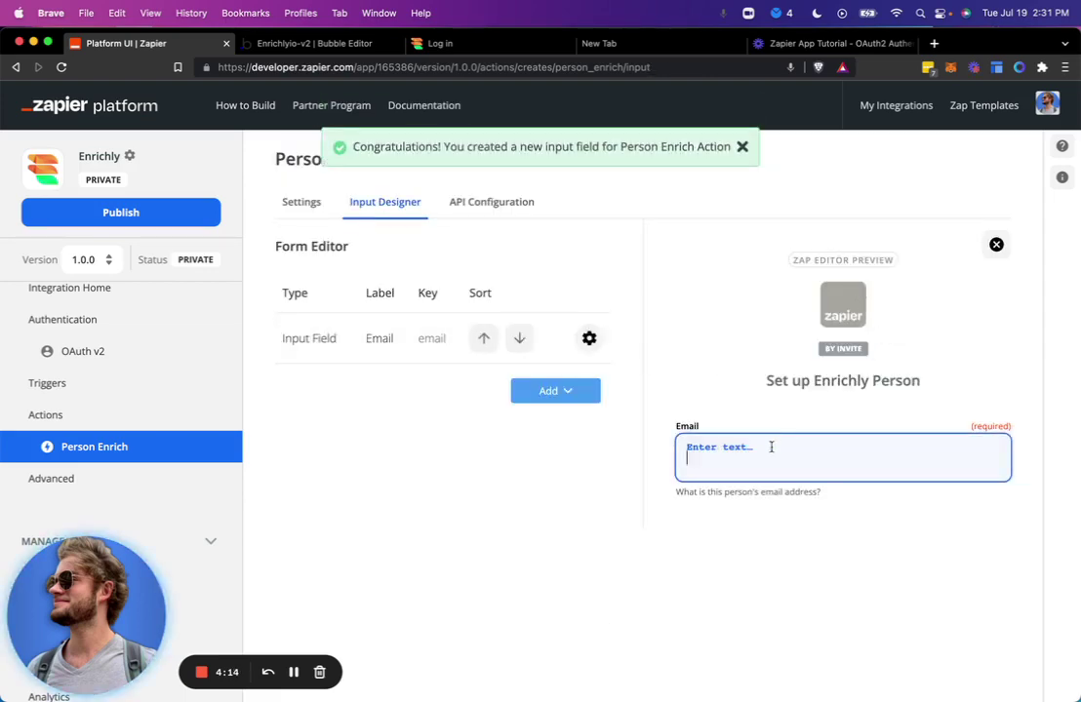
pyautogui.click(742, 394)
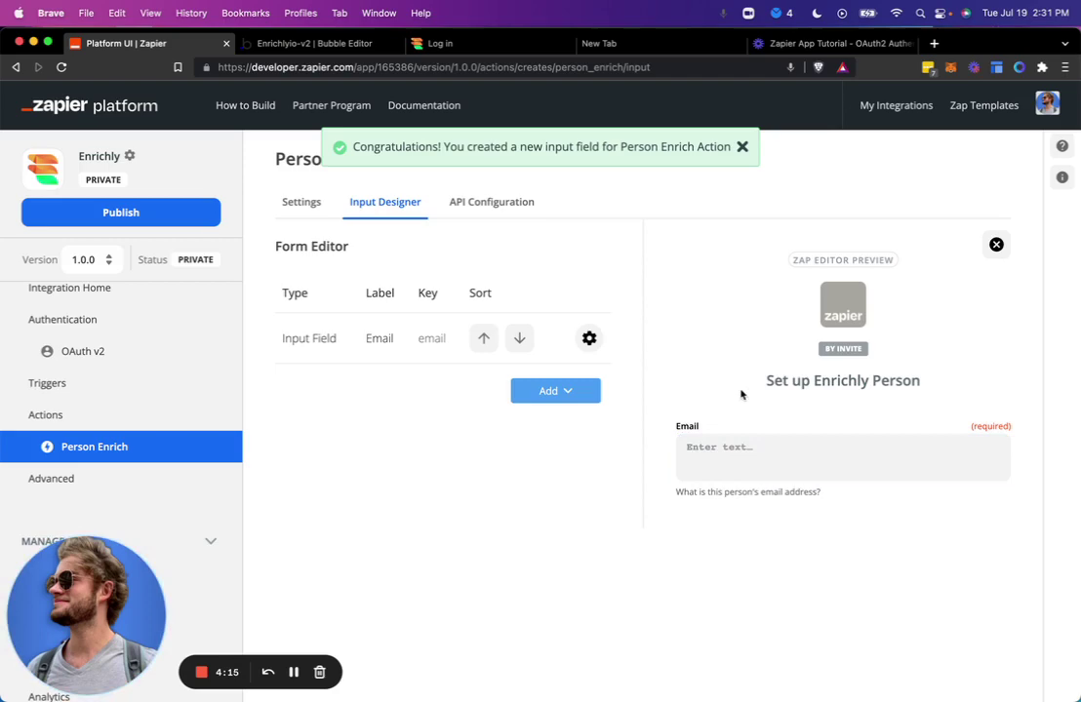
# Paste Bubble's Workflow API root URL into the Person Enrich API Endpoint.
pyautogui.click(474, 204)
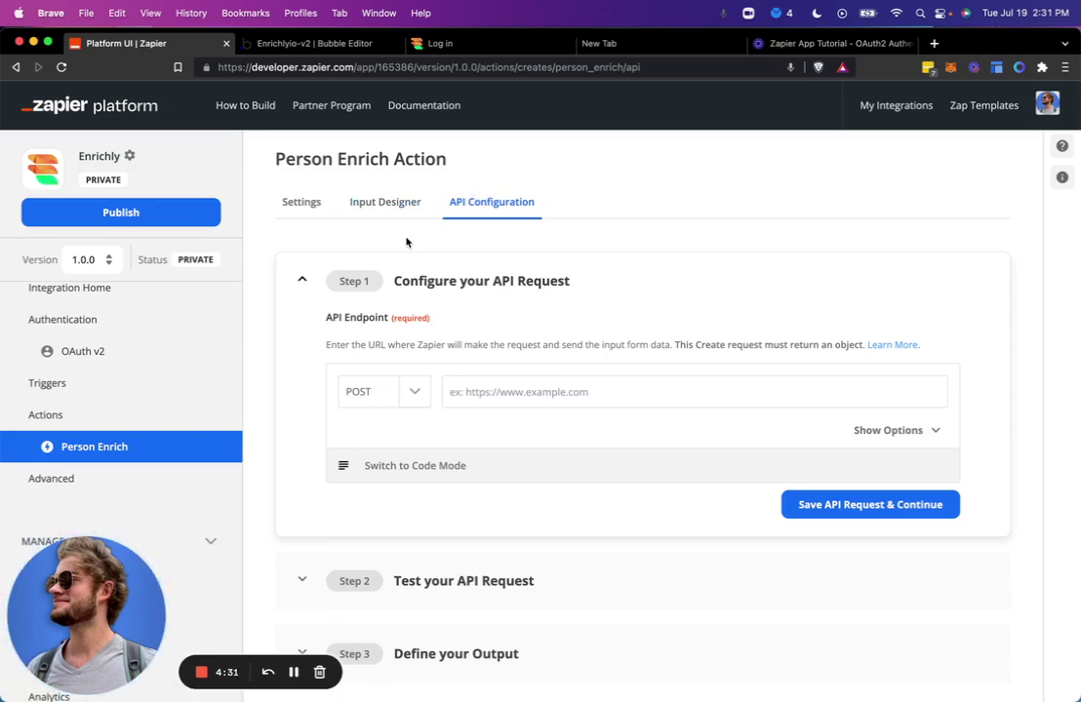
pyautogui.hotkey('ctrl', 'Tab')
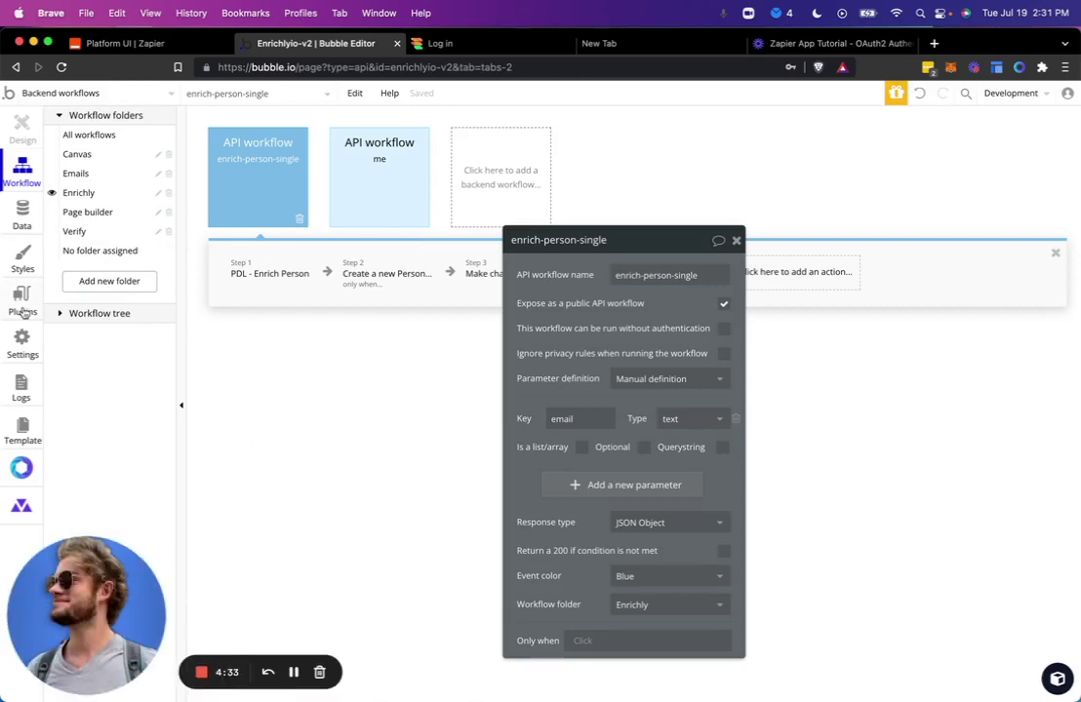
pyautogui.click(22, 302)
pyautogui.click(21, 342)
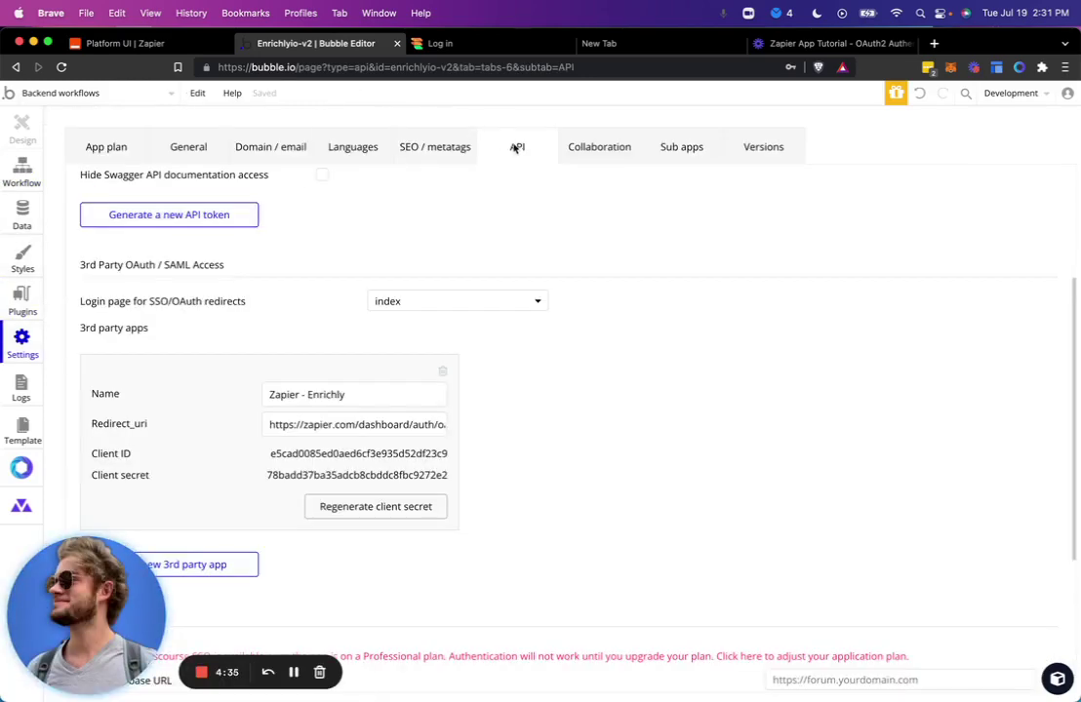
pyautogui.scroll(5, 468, 251)
pyautogui.tripleClick(417, 242)
pyautogui.press('super+c')
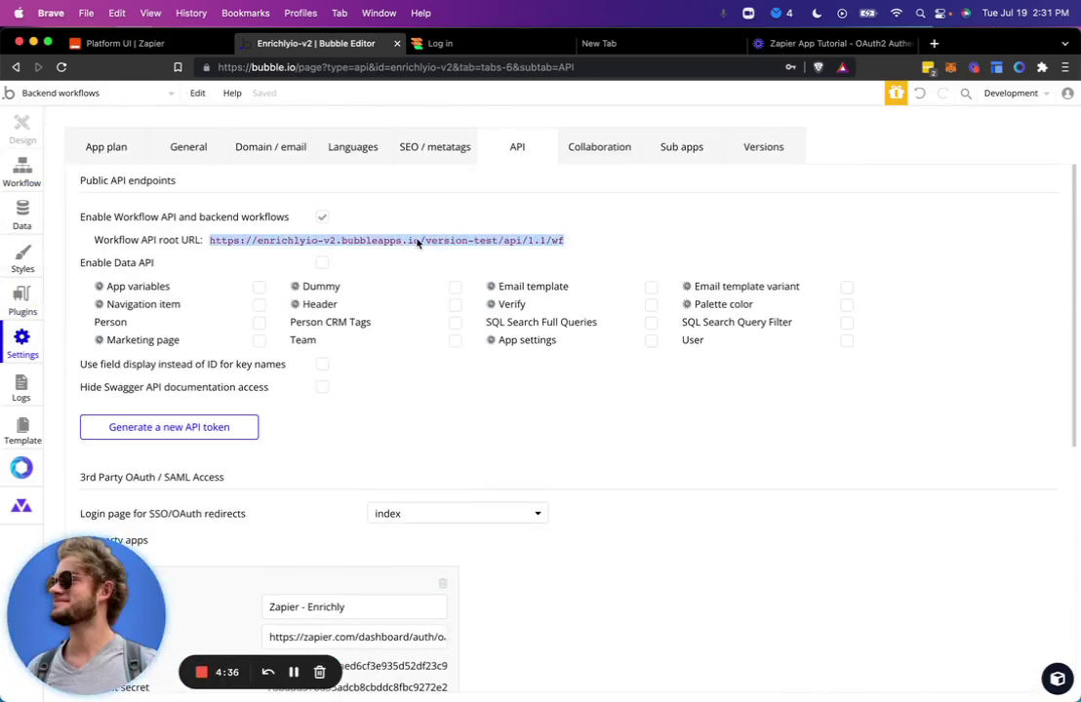
pyautogui.hotkey('ctrl', 'shift', 'Tab')
pyautogui.click(499, 389)
pyautogui.press('super+v')
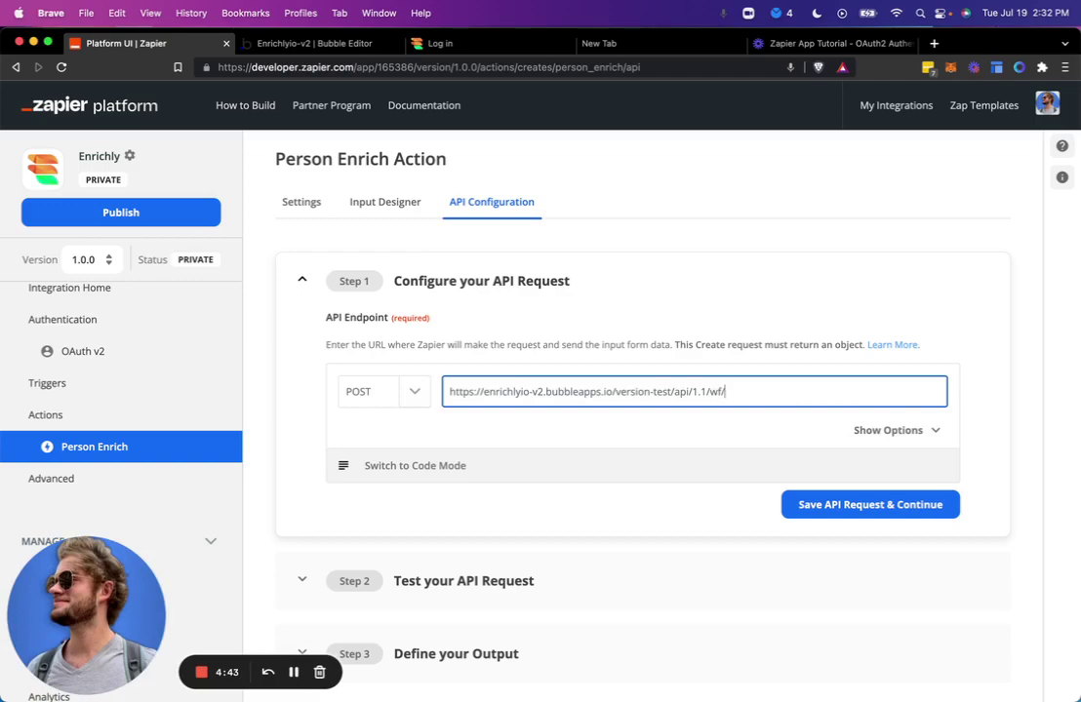
# Copy the workflow name enrich-person-single from Bubble to append to the endpoint.
pyautogui.hotkey('ctrl', 'Tab')
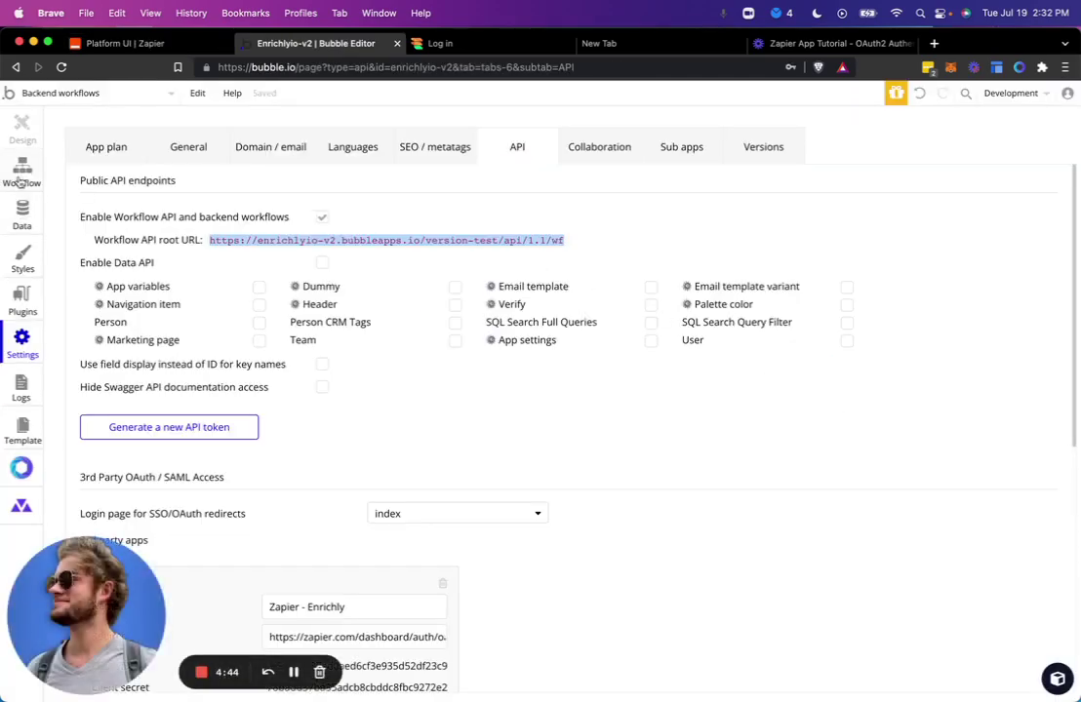
pyautogui.click(23, 171)
pyautogui.tripleClick(647, 274)
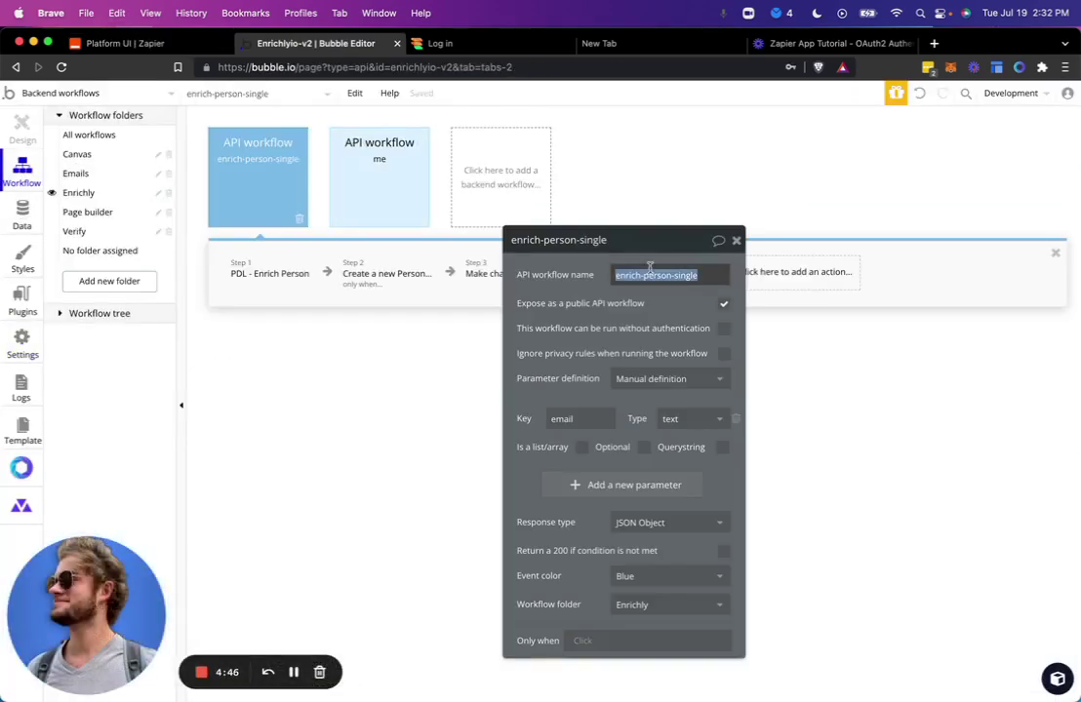
pyautogui.hotkey('ctrl', 'shift', 'Tab')
pyautogui.click(792, 387)
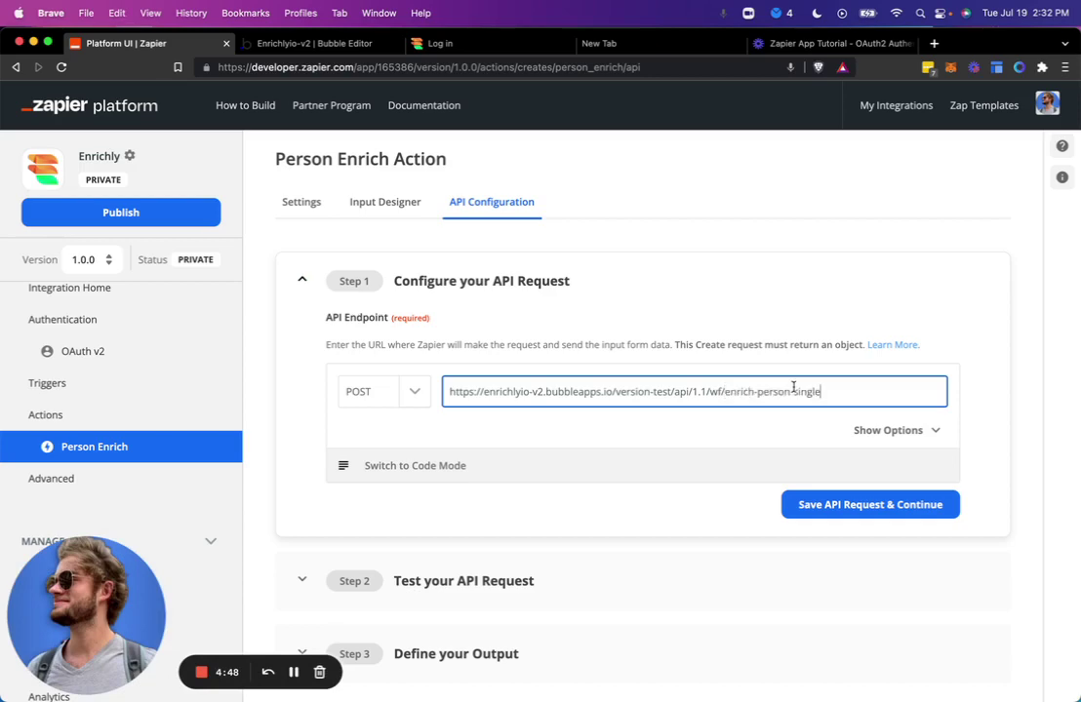
# Review URL params, headers and the body sending {{bundle.inputData.email}}, then save the request.
pyautogui.click(880, 435)
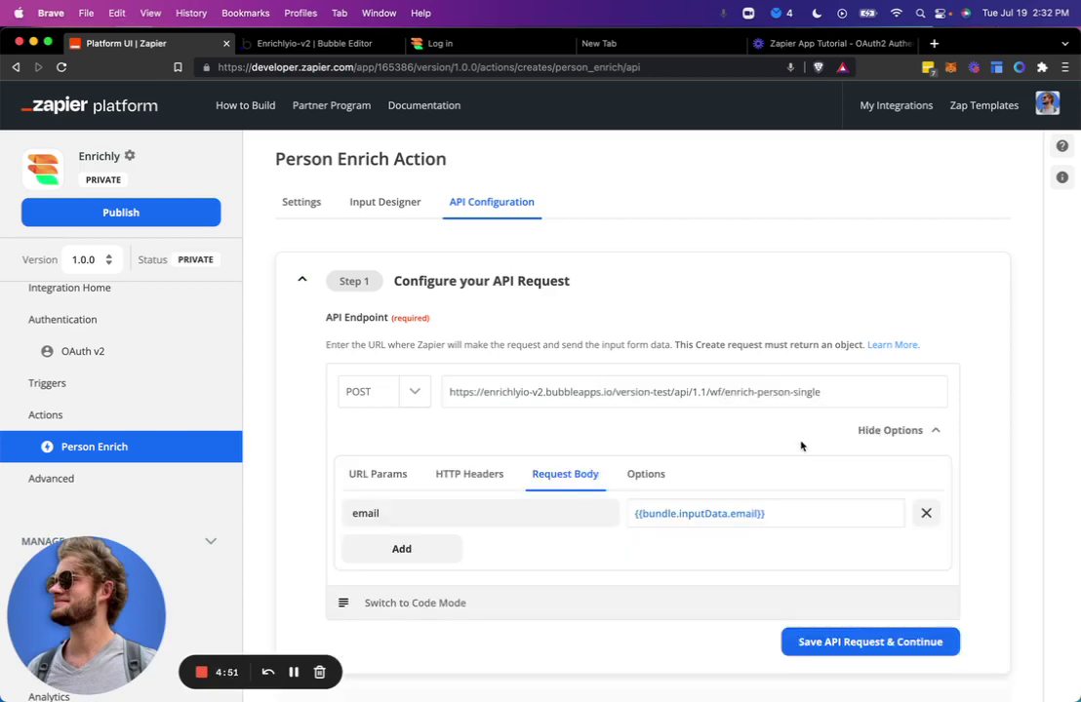
pyautogui.scroll(-2, 801, 447)
pyautogui.click(386, 404)
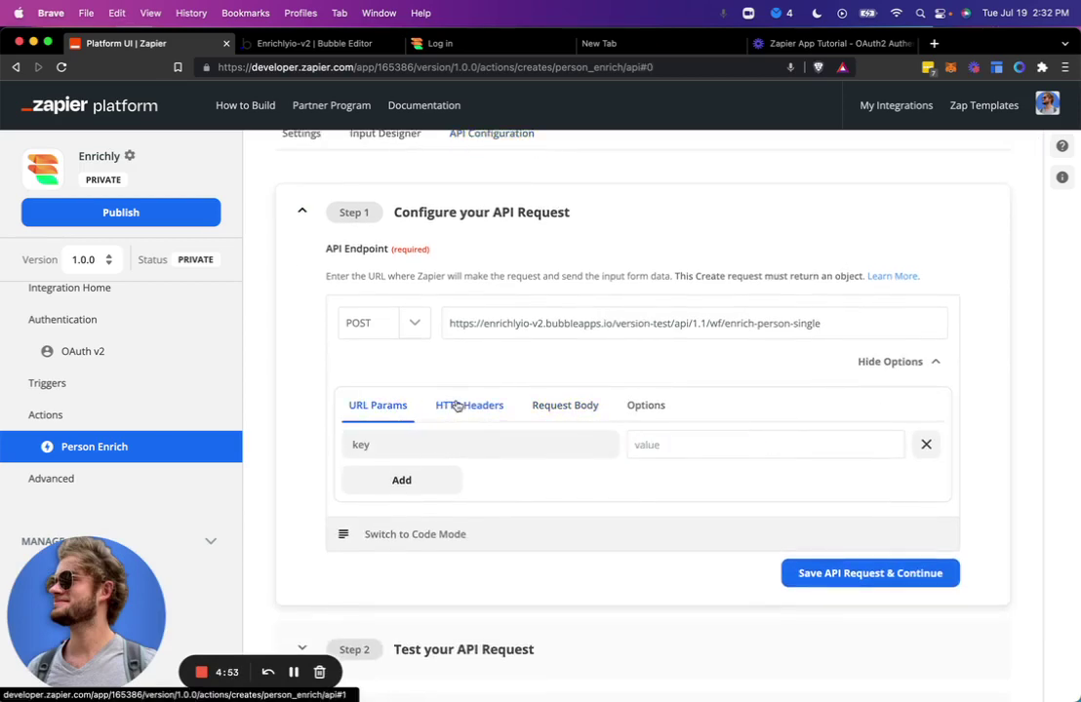
pyautogui.click(457, 406)
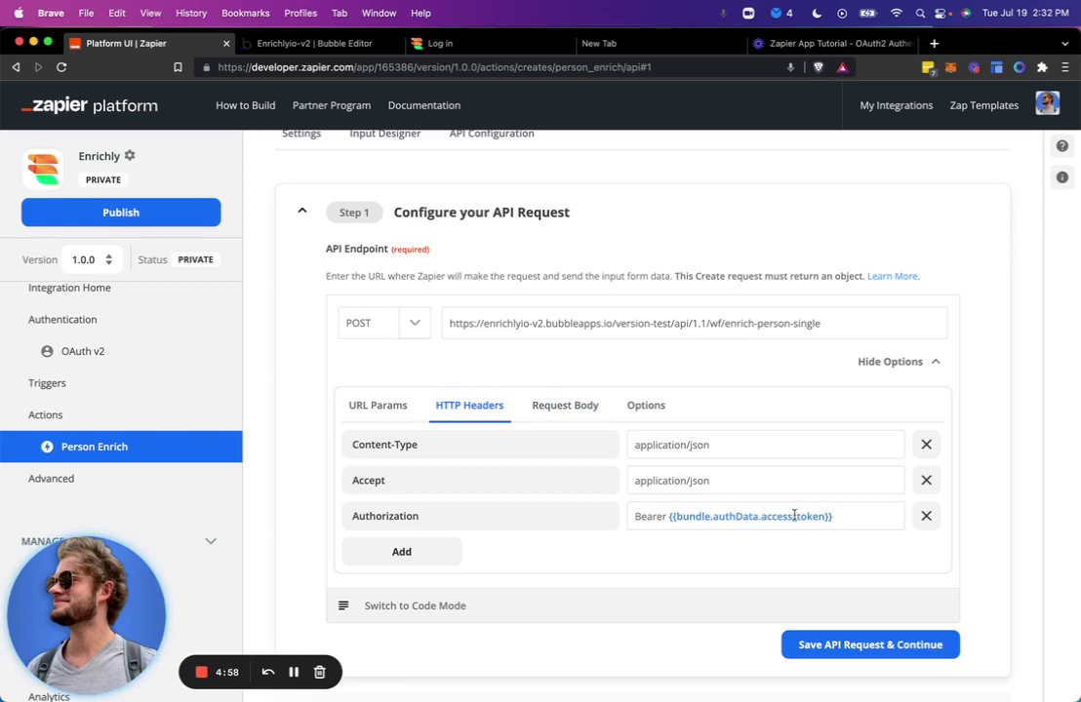
pyautogui.click(565, 406)
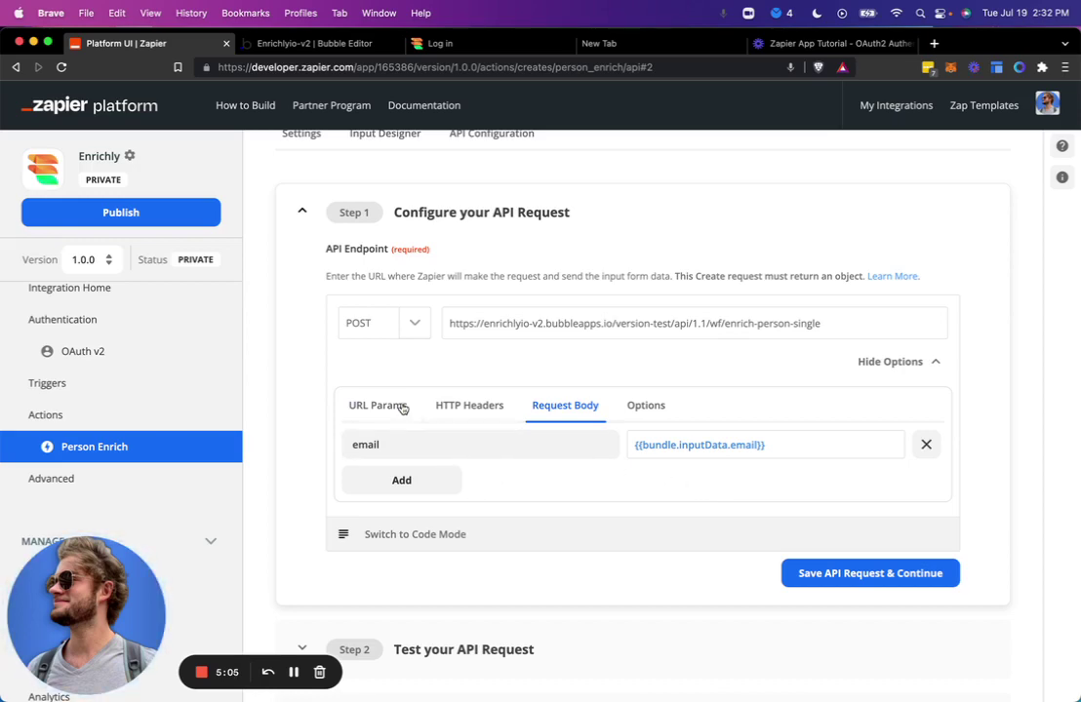
pyautogui.click(847, 582)
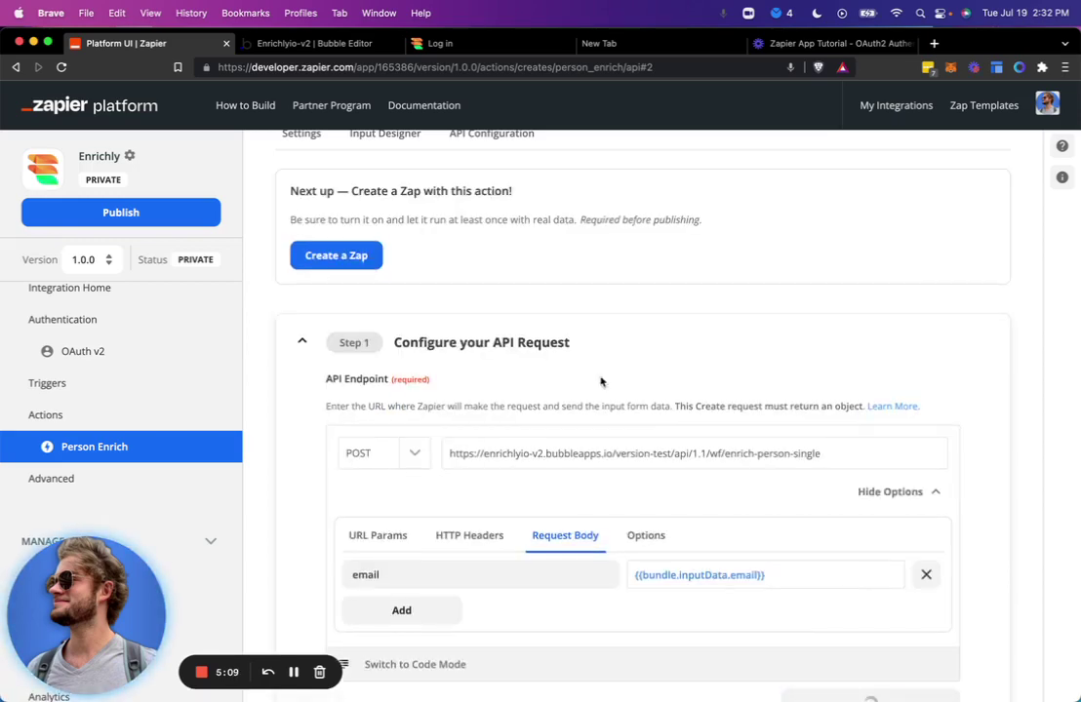
# Expand Step 2 Test your API Request and focus the email test value.
pyautogui.scroll(-3, 571, 357)
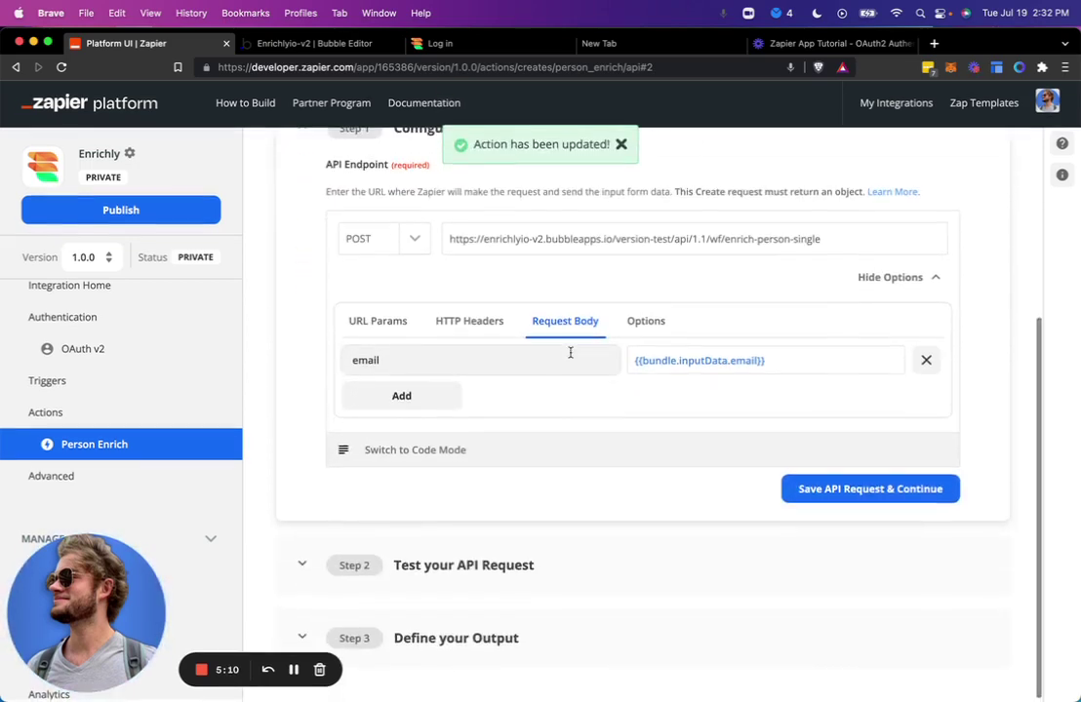
pyautogui.click(543, 581)
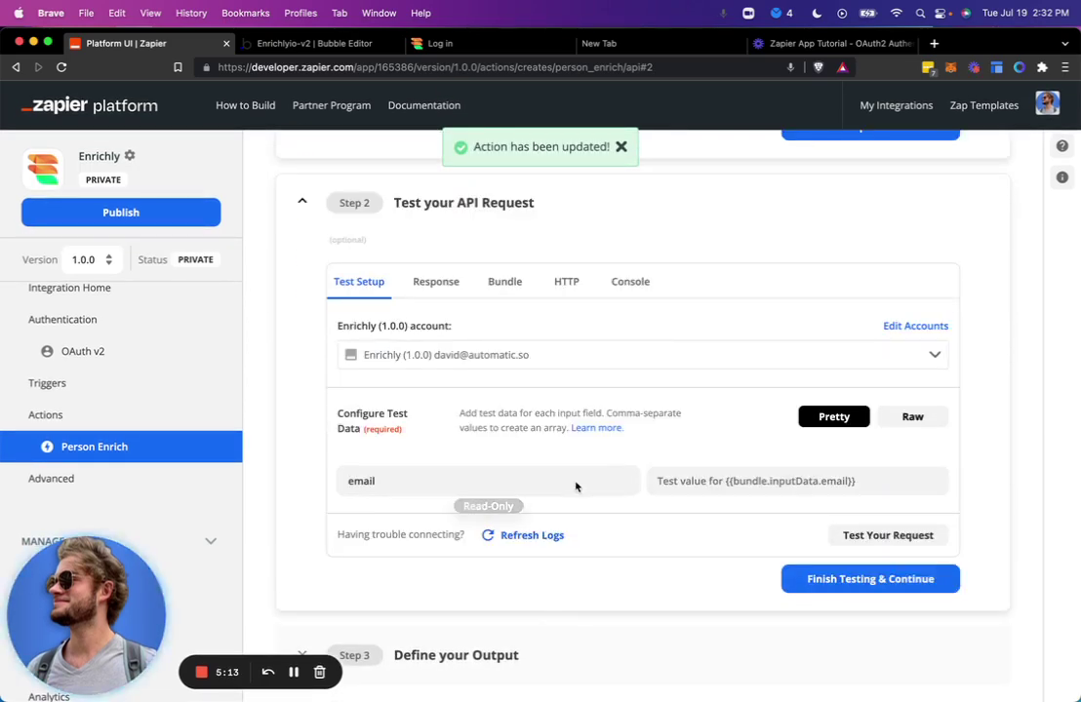
pyautogui.click(728, 481)
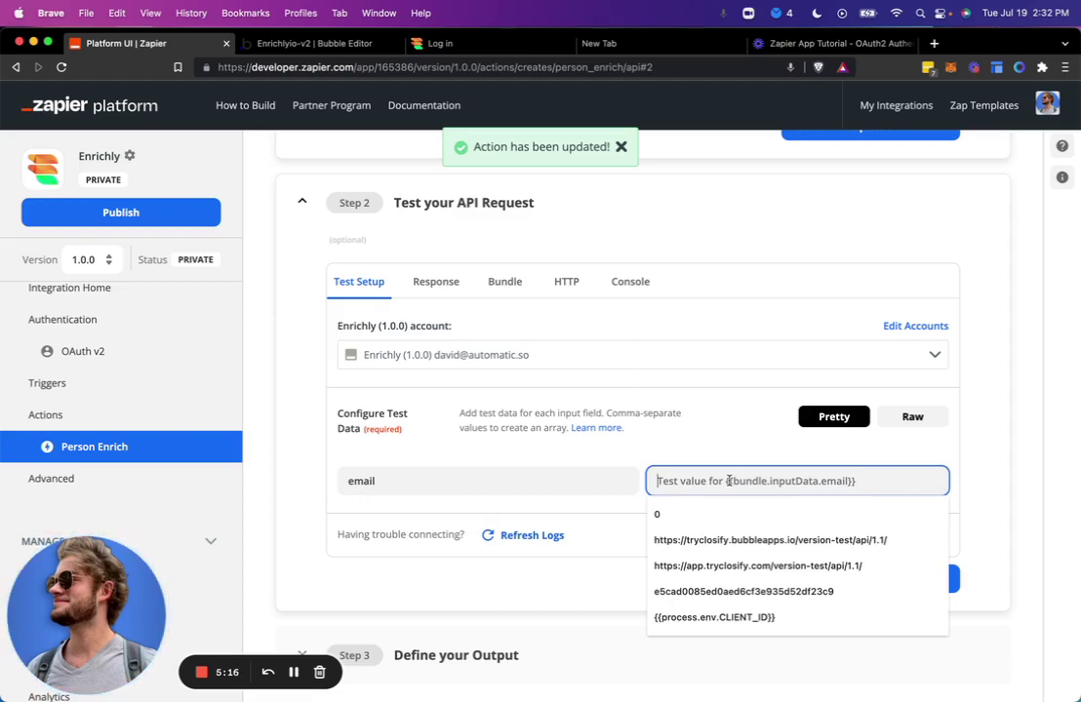
# Add a Return data from API action to the enrich-person-single workflow.
pyautogui.hotkey('ctrl', 'Tab')
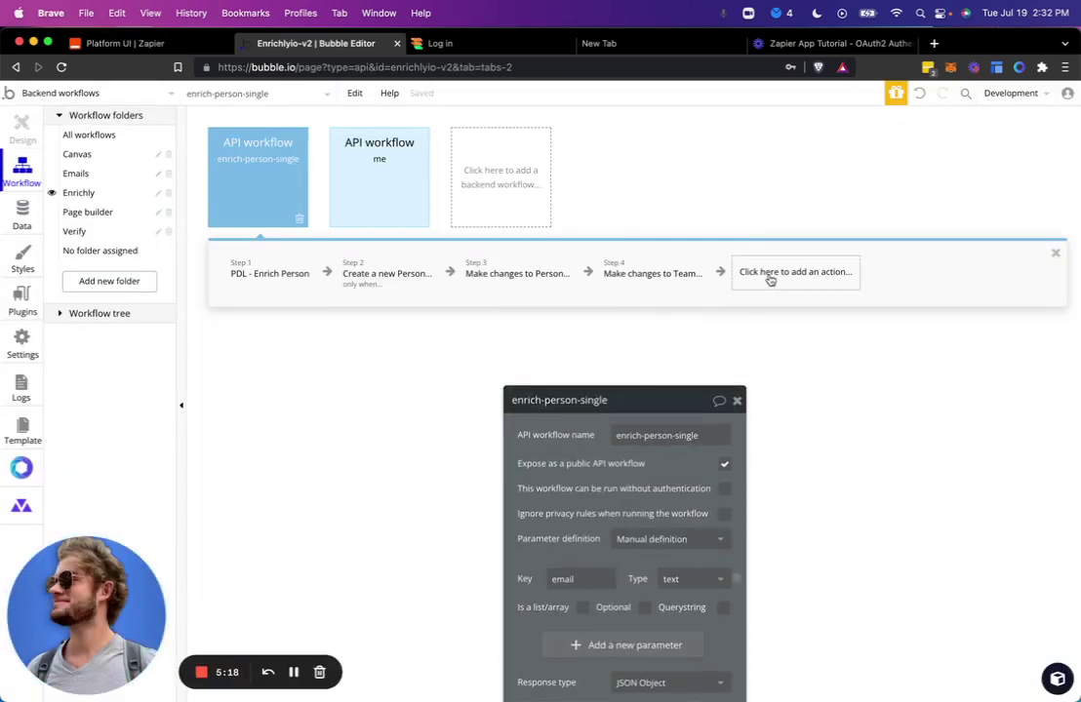
pyautogui.click(771, 280)
pyautogui.write('return')
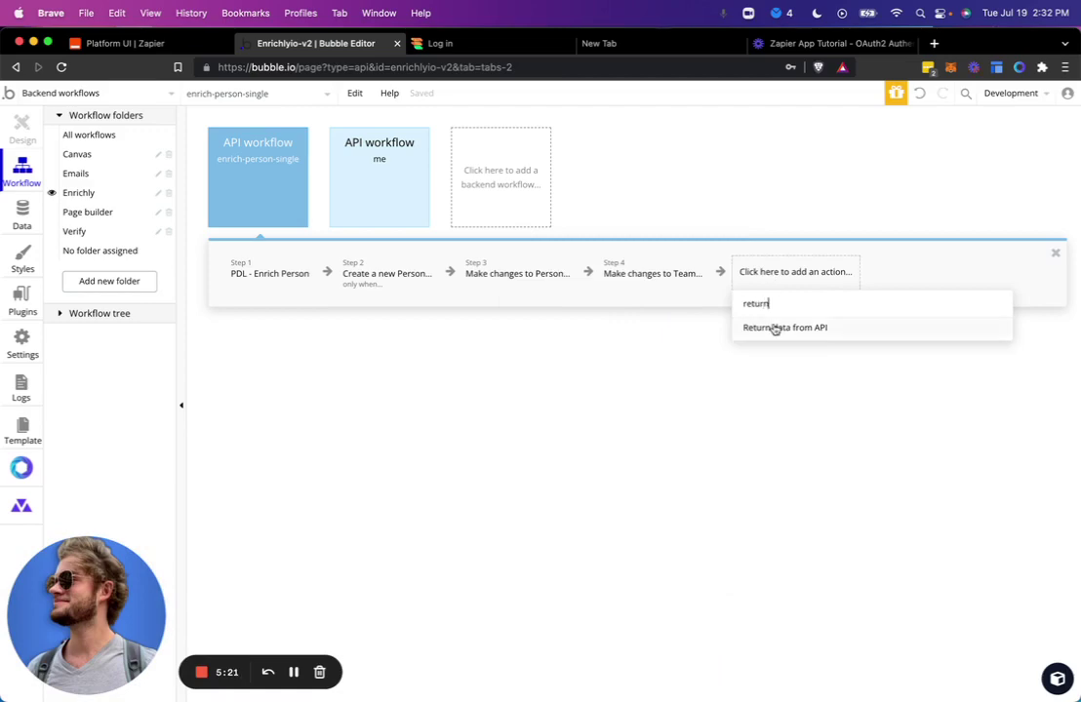
pyautogui.click(774, 329)
# Return key person of type Person with value Result of step 3.
pyautogui.click(578, 470)
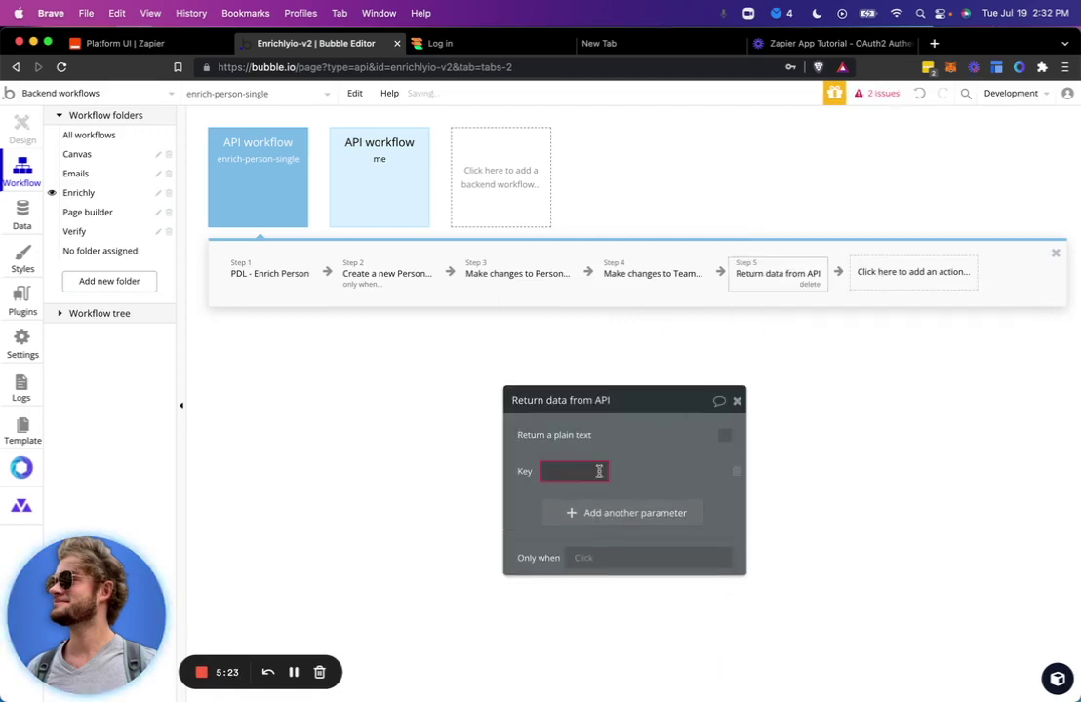
pyautogui.press('Tab')
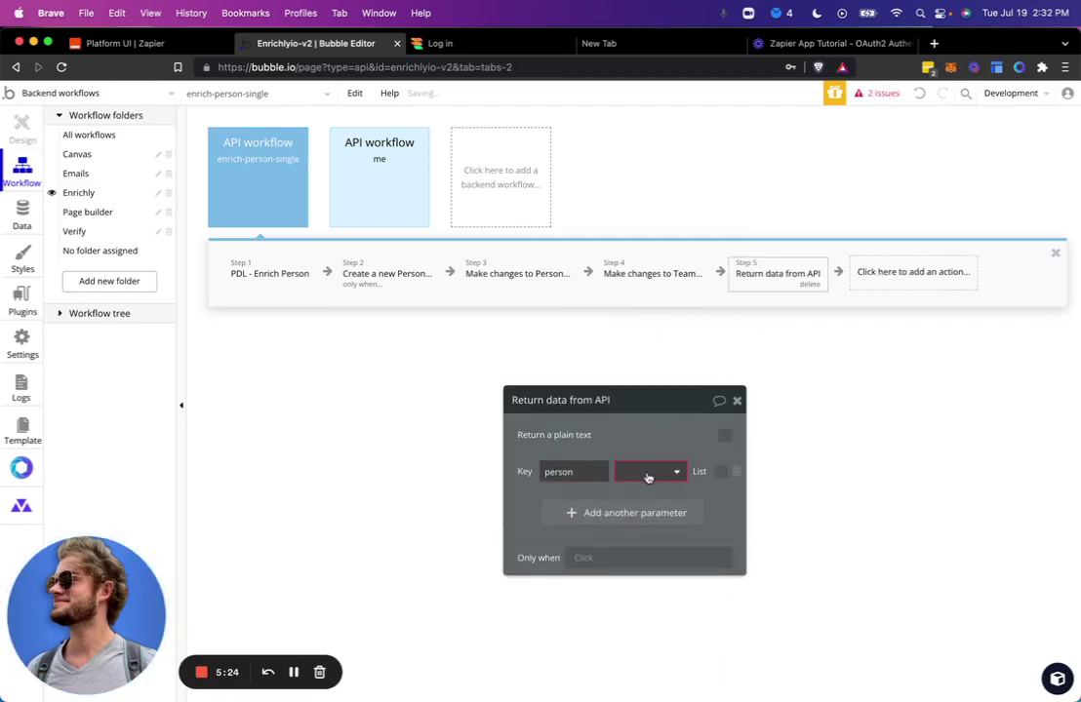
pyautogui.click(649, 475)
pyautogui.write('pers')
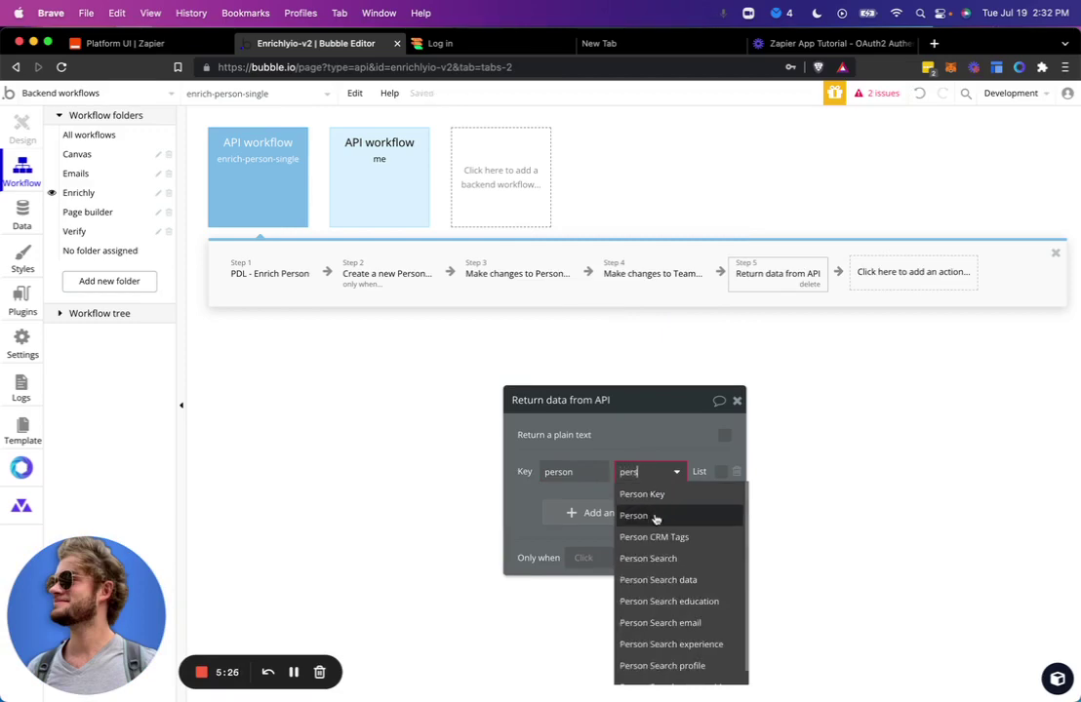
pyautogui.click(652, 514)
pyautogui.click(535, 501)
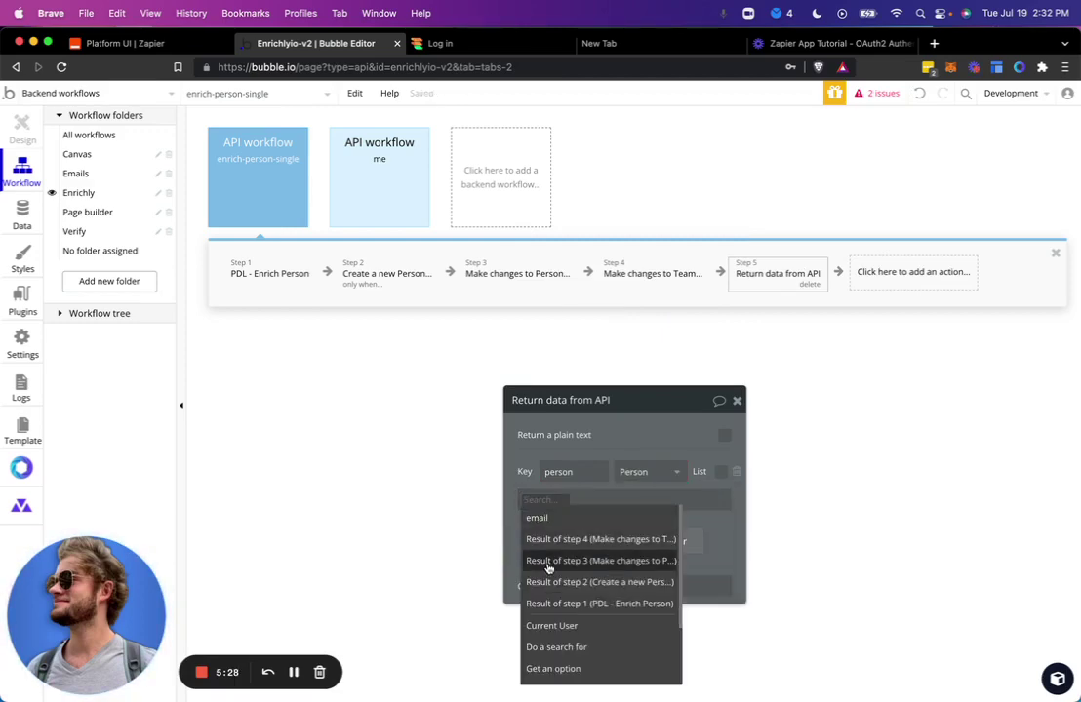
pyautogui.click(549, 563)
pyautogui.moveTo(566, 439); pyautogui.dragTo(614, 435)
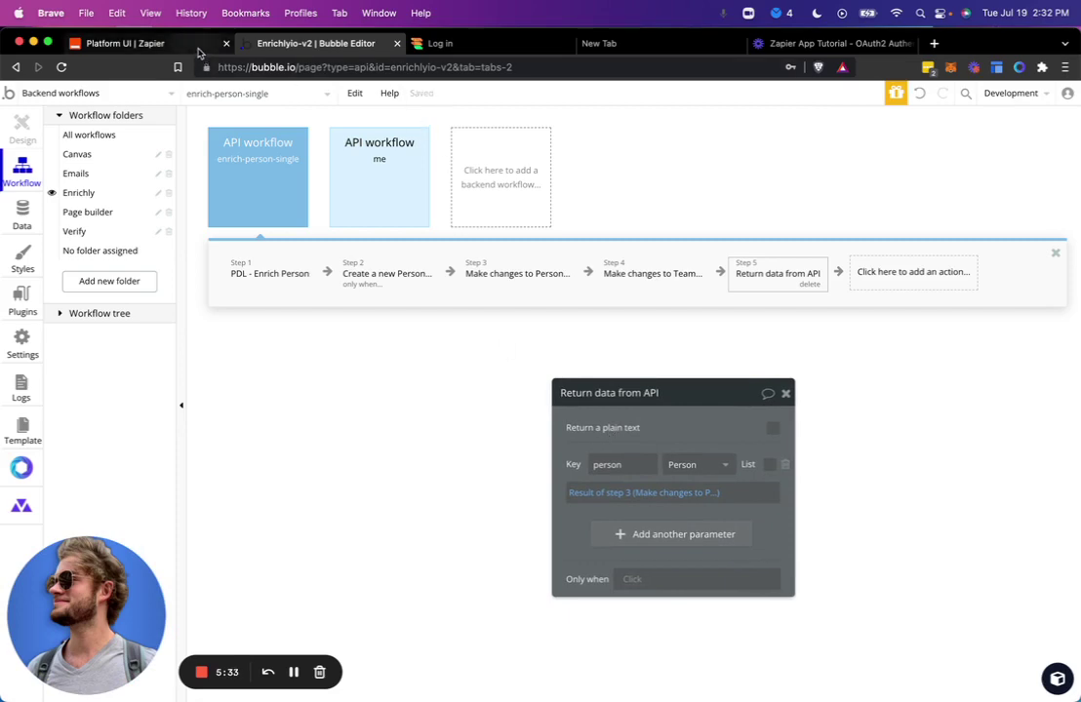
pyautogui.click(198, 52)
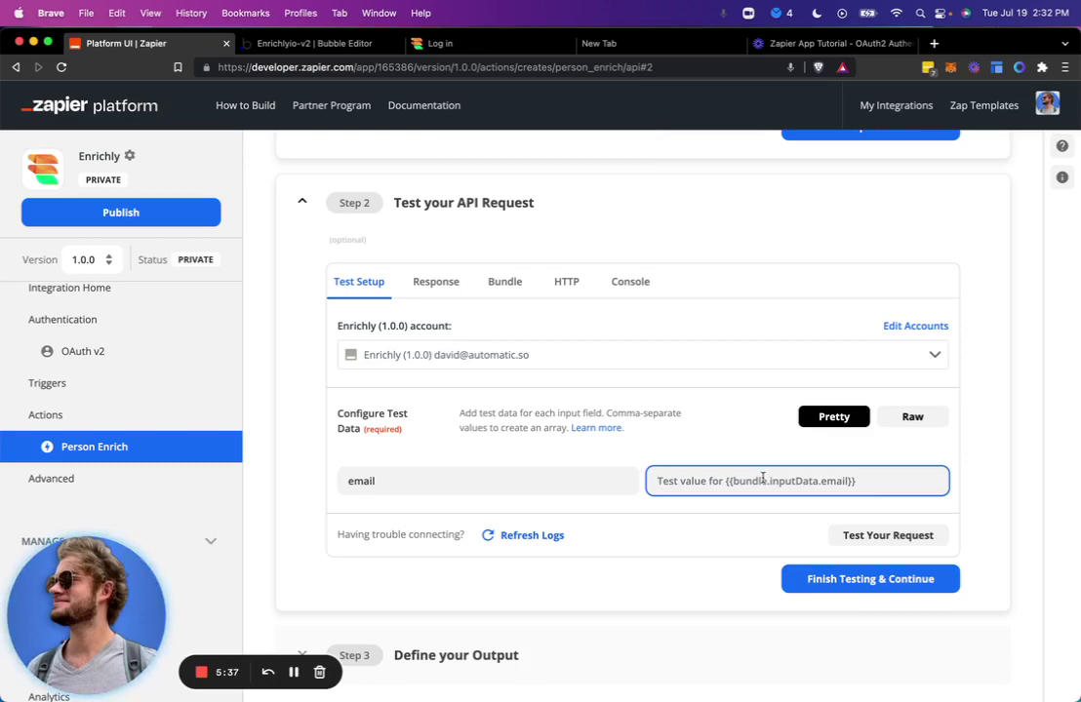
# Replace the email test value with another address, run the test, and review the person data returned.
pyautogui.write('savannahs')
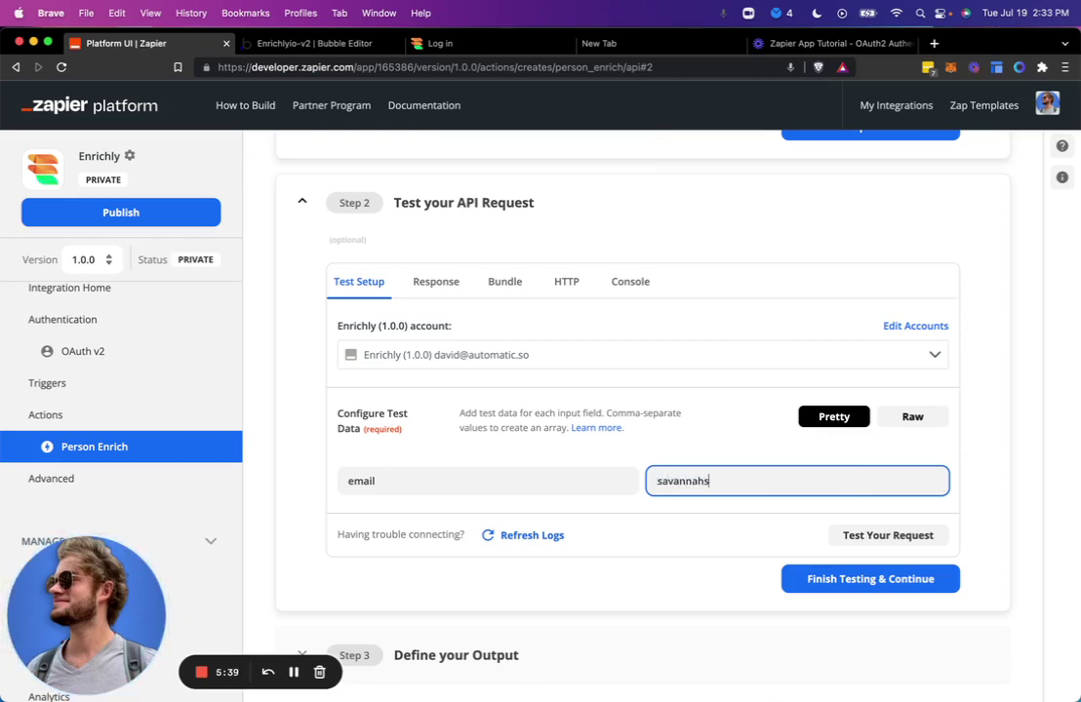
pyautogui.write('wo')
pyautogui.press('super+a')
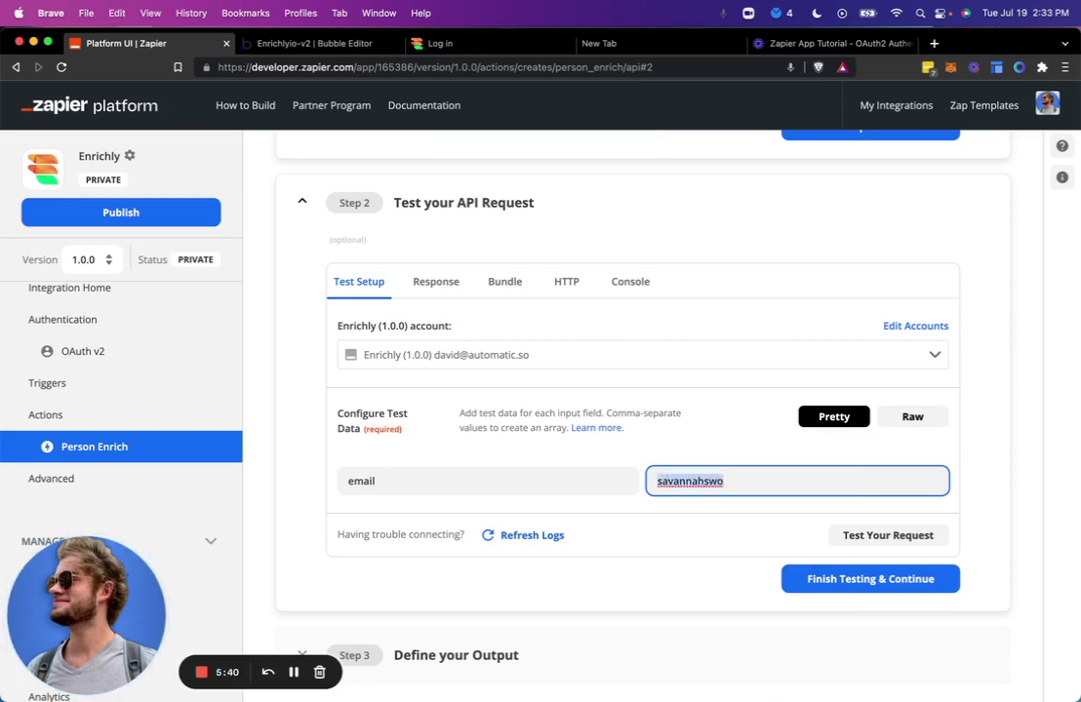
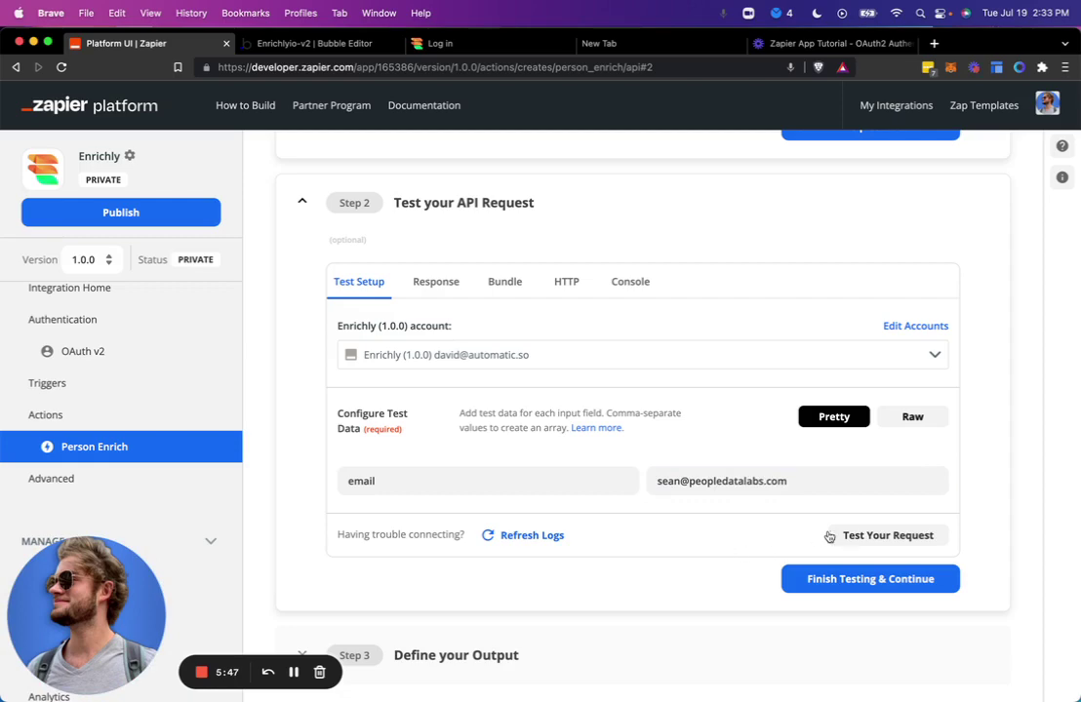
pyautogui.click(856, 540)
pyautogui.click(857, 540)
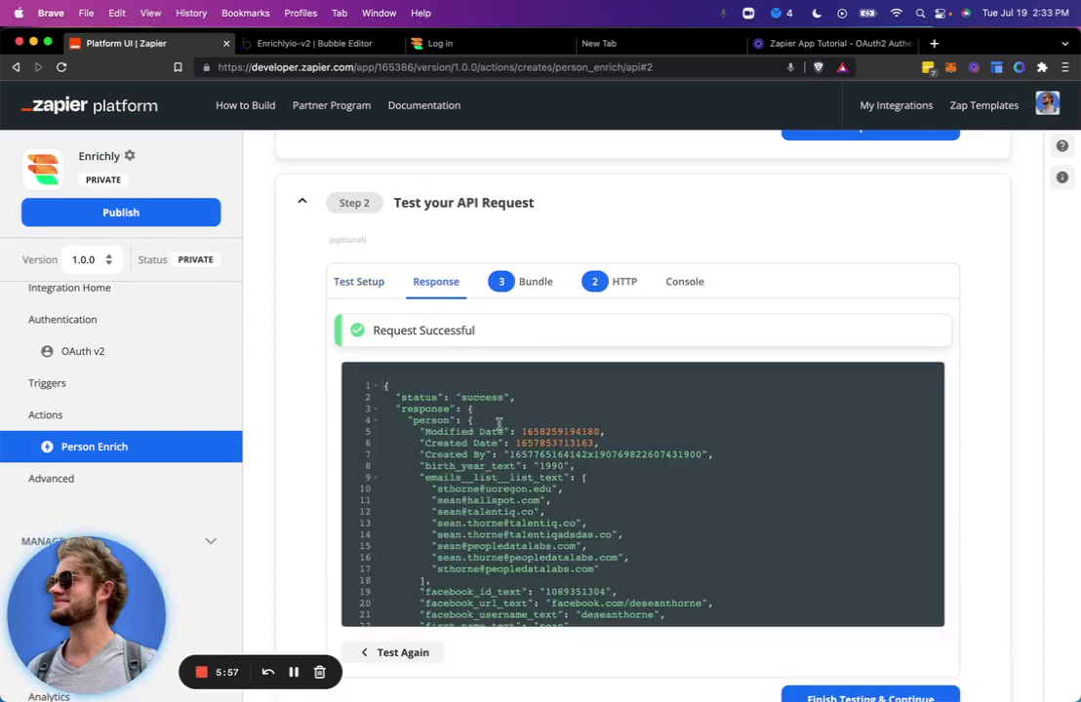
pyautogui.doubleClick(538, 455)
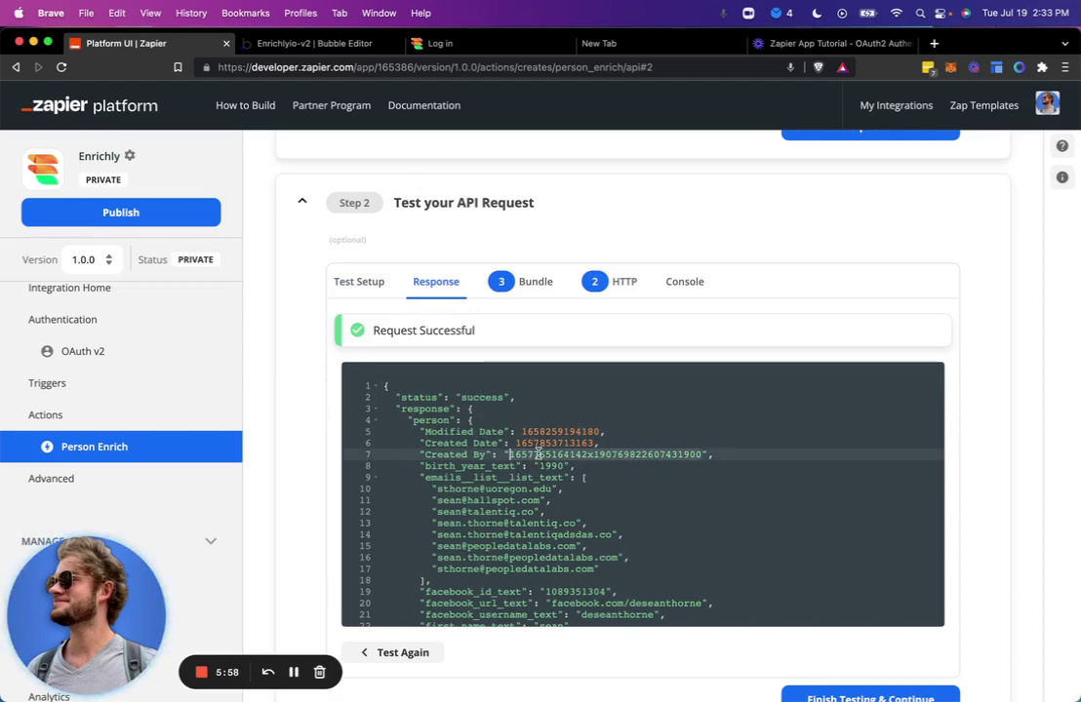
pyautogui.scroll(-2, 549, 444)
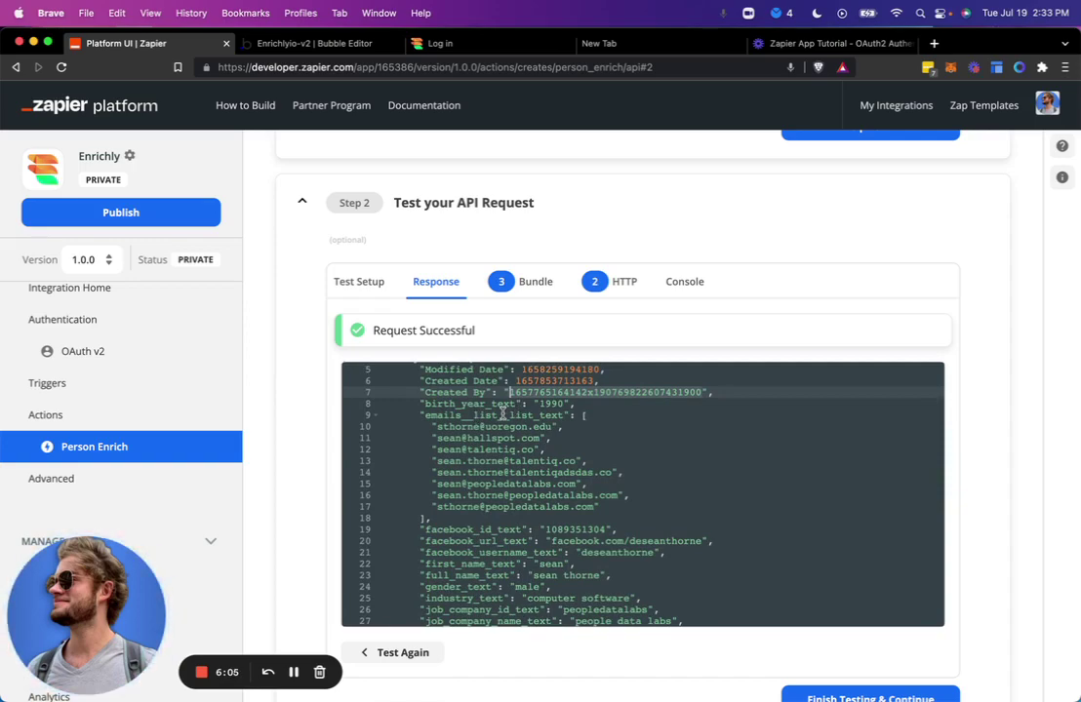
pyautogui.click(310, 43)
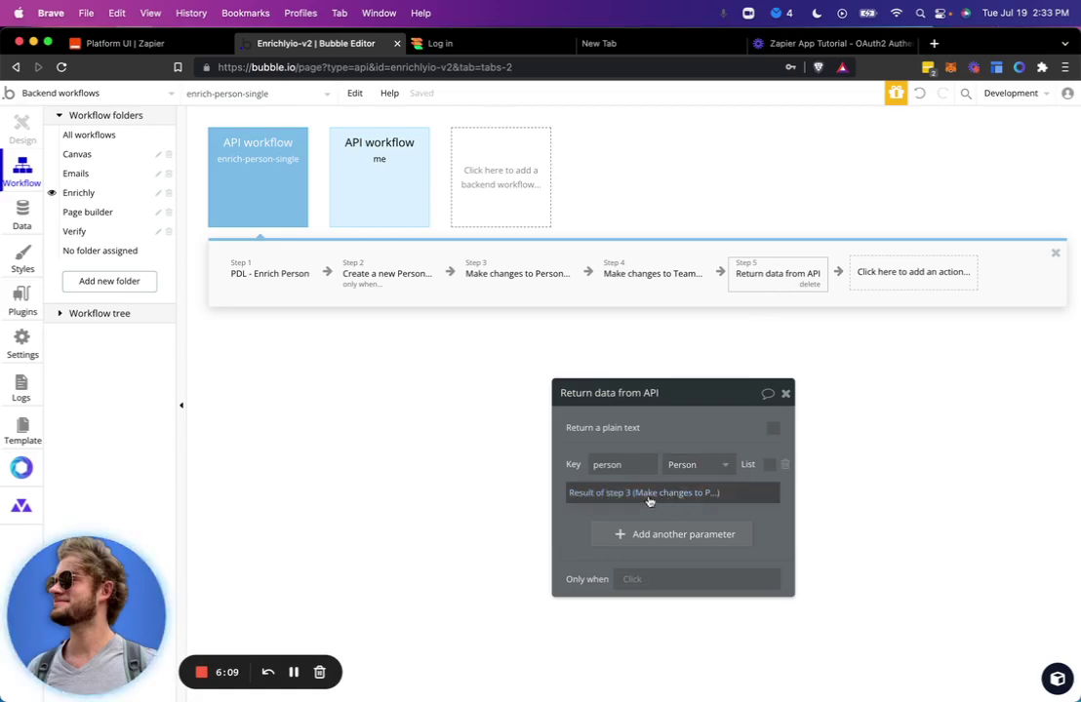
pyautogui.click(31, 213)
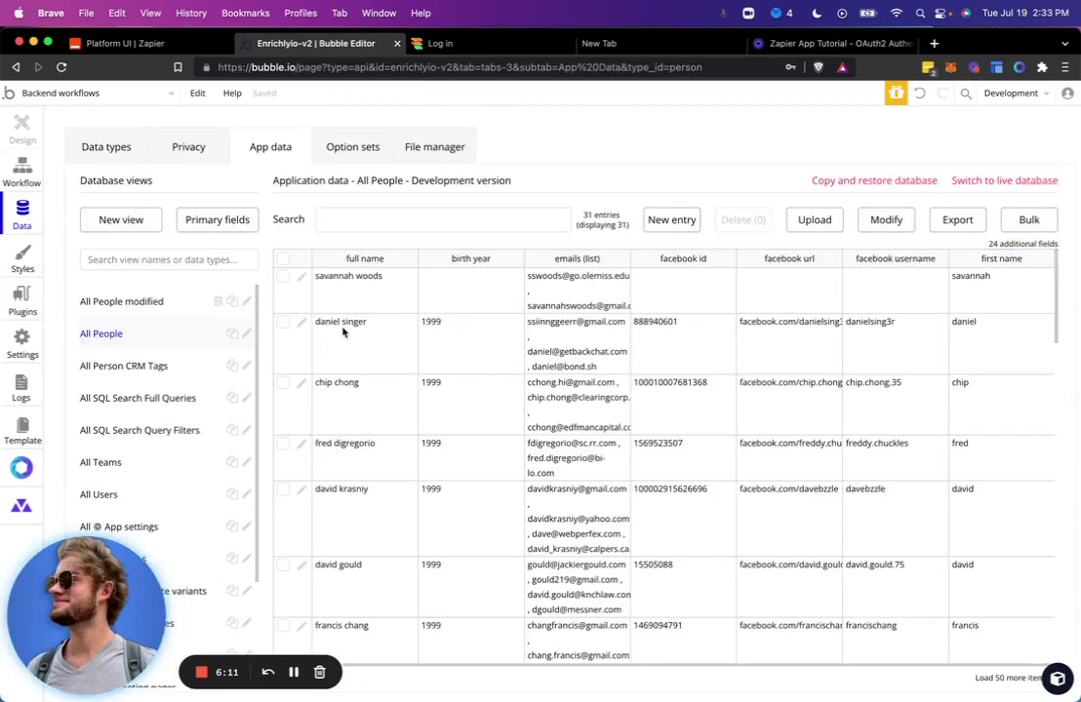
pyautogui.scroll(-10, 344, 333)
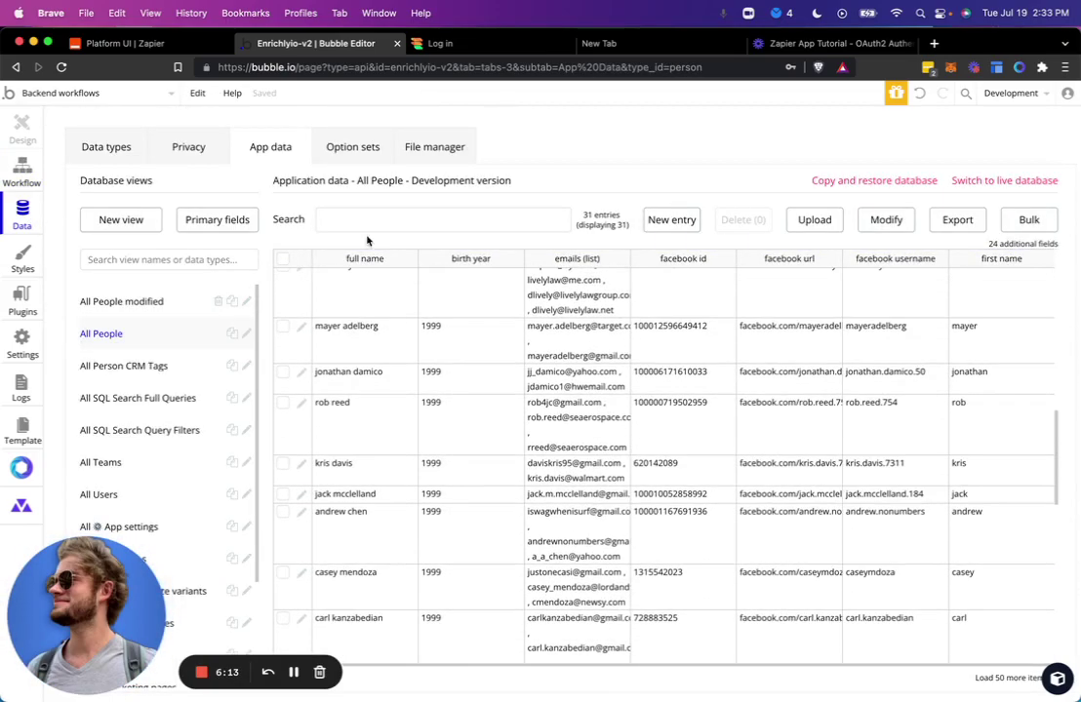
pyautogui.click(368, 221)
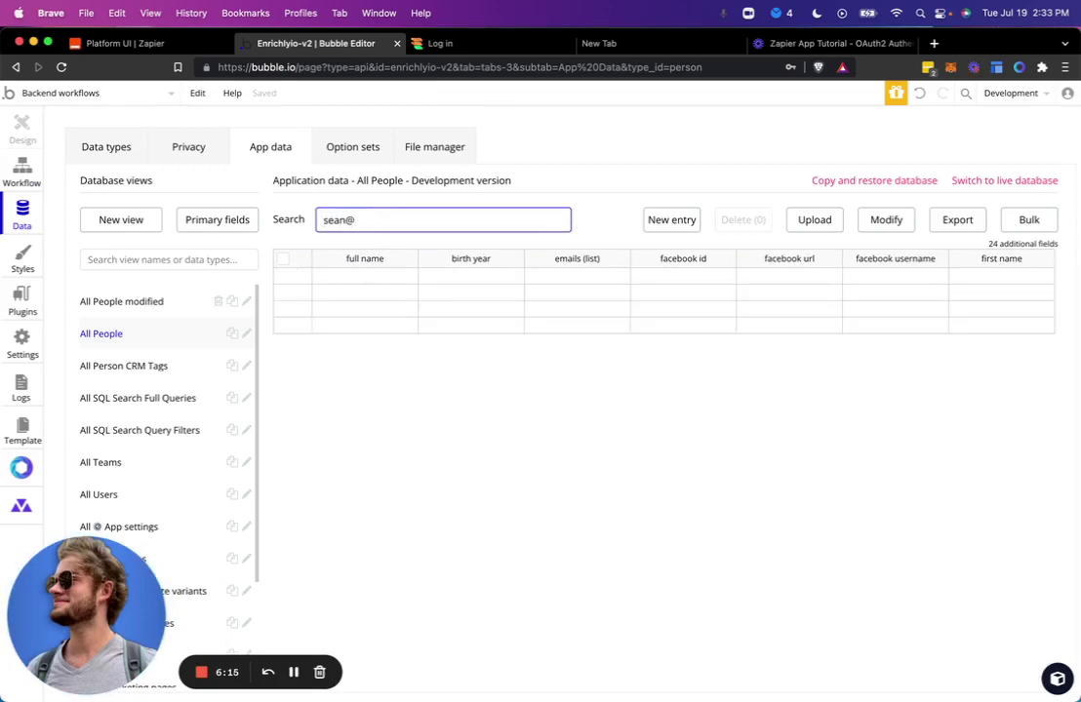
pyautogui.click(308, 281)
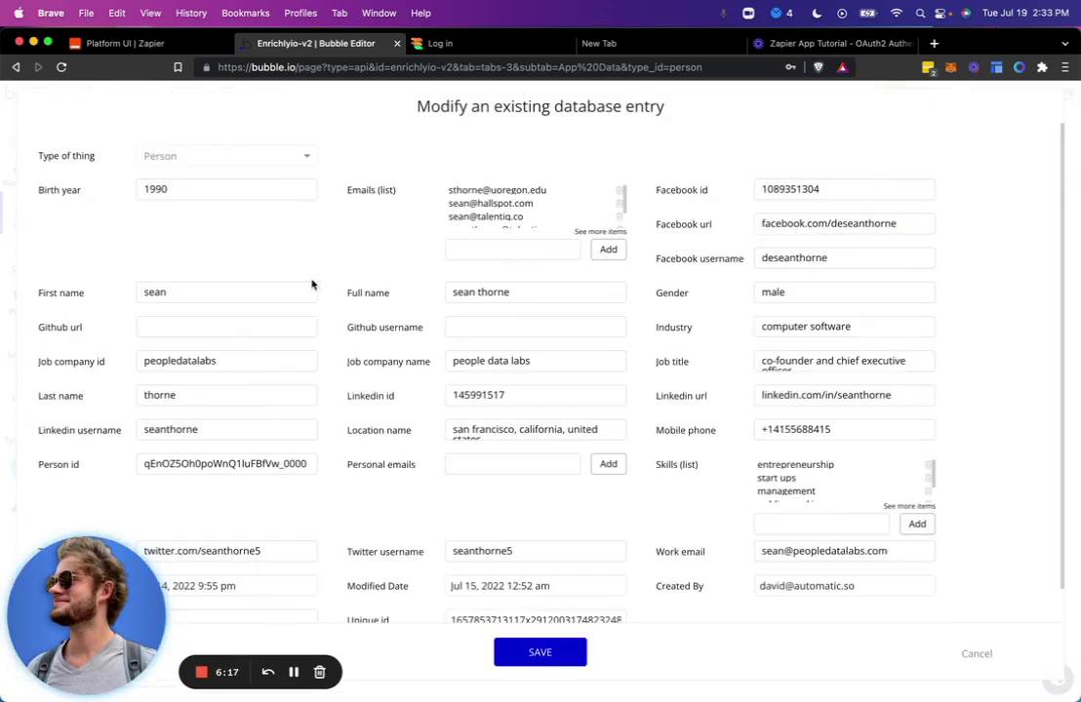
pyautogui.scroll(-2, 410, 283)
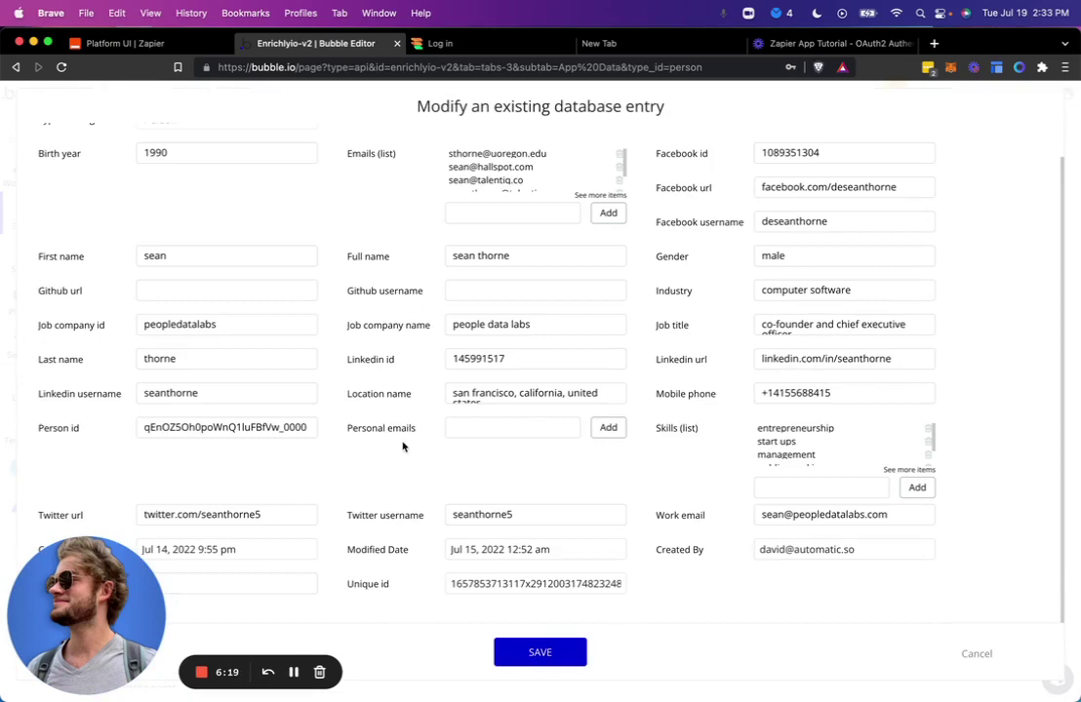
pyautogui.scroll(2, 400, 442)
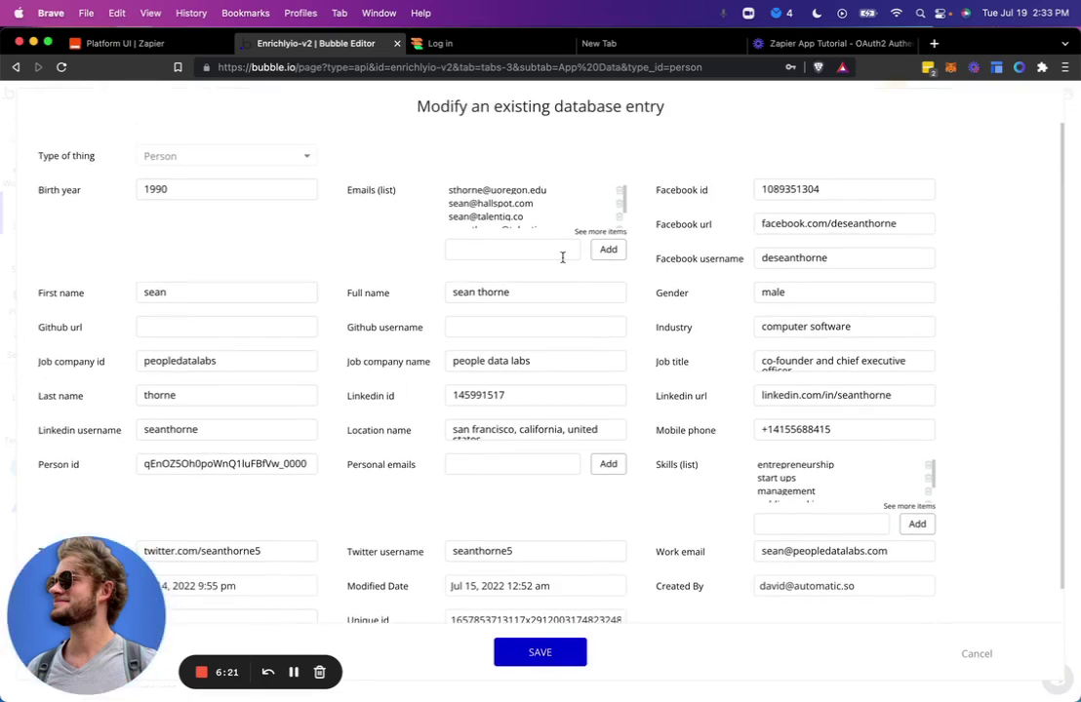
pyautogui.click(135, 45)
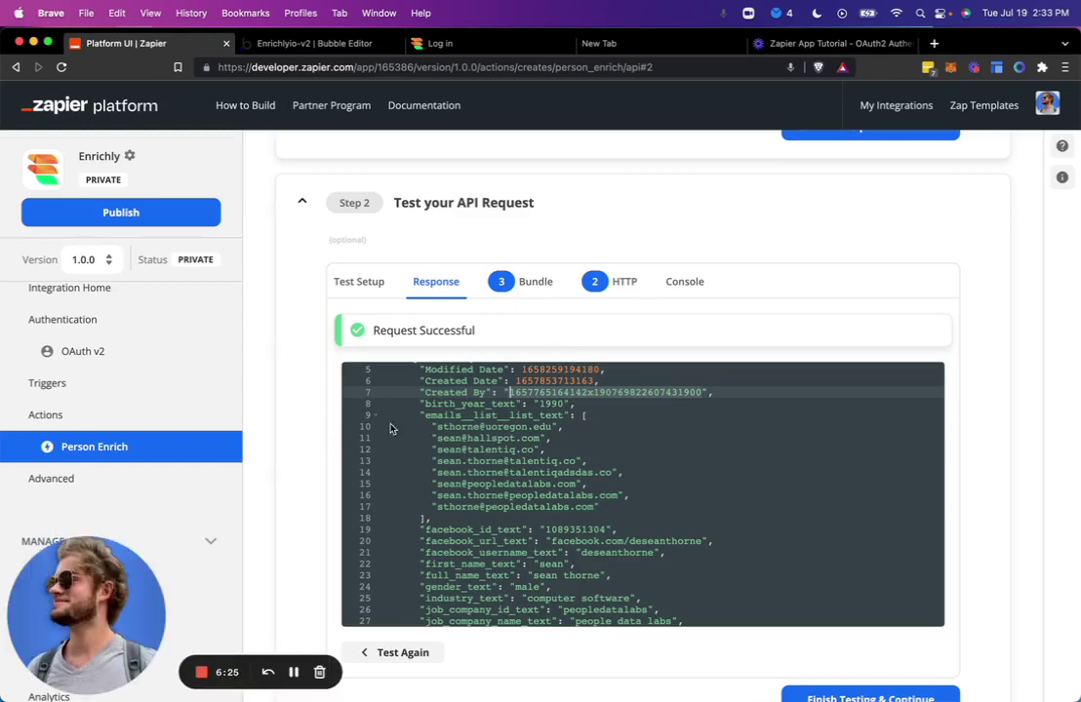
# Finish testing the API request and continue.
pyautogui.scroll(-10, 446, 426)
pyautogui.scroll(-1, 444, 424)
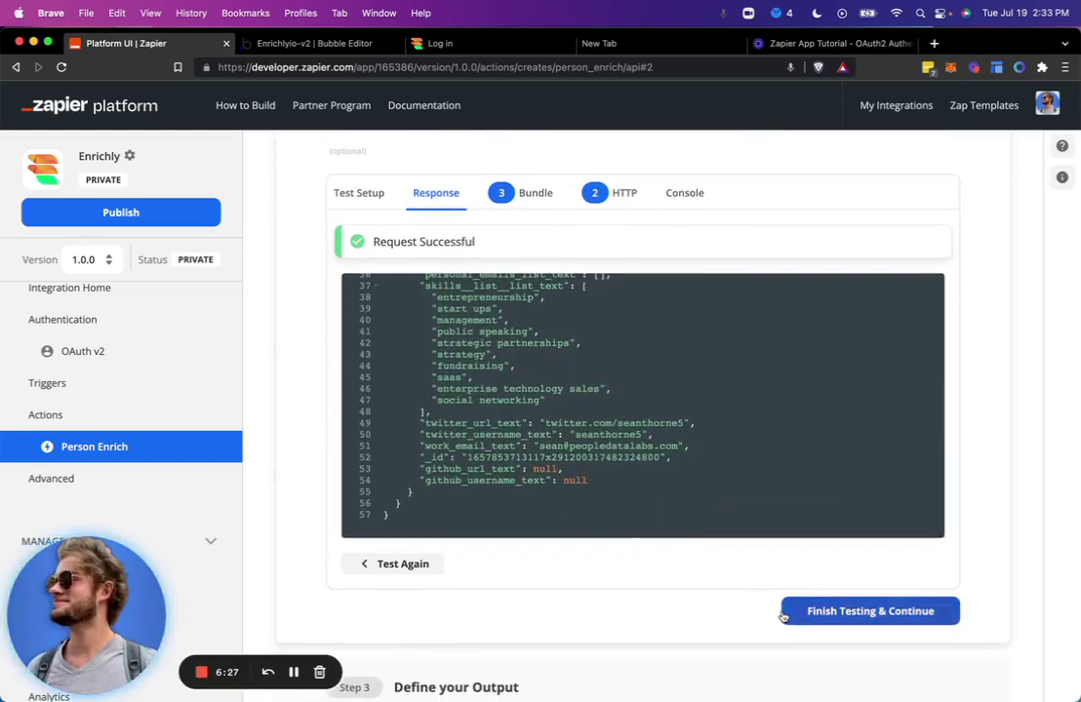
pyautogui.click(800, 613)
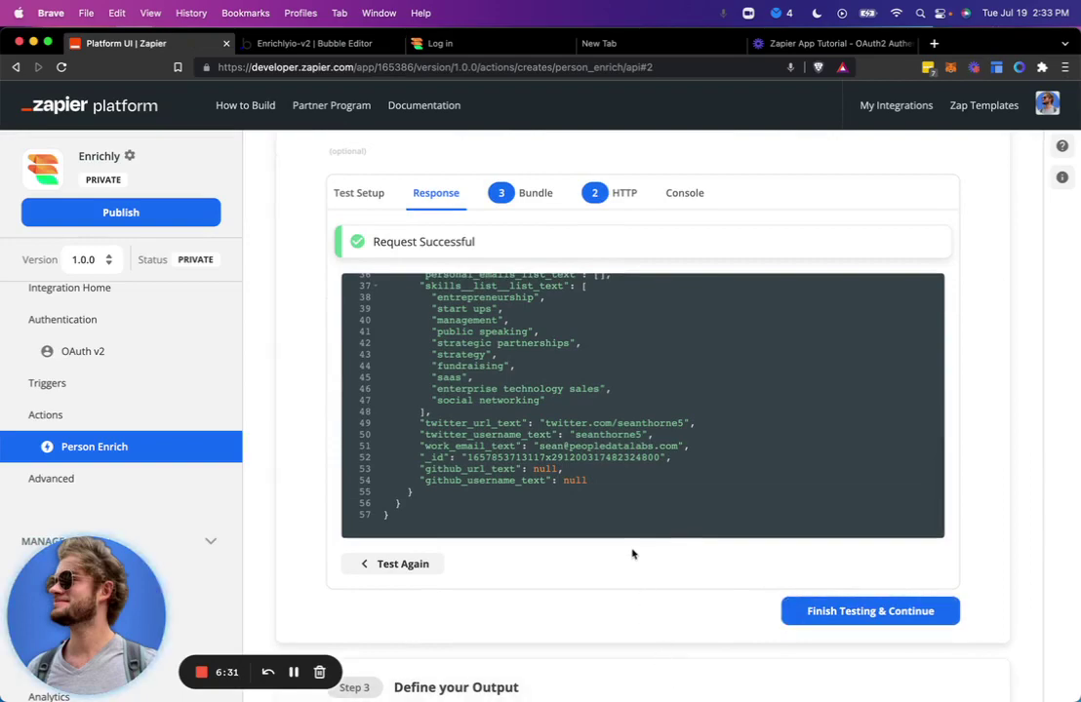
# Scroll to Step 3 Define your Output and leave the Sample Data as {}.
pyautogui.scroll(-3, 633, 554)
pyautogui.scroll(-5, 598, 557)
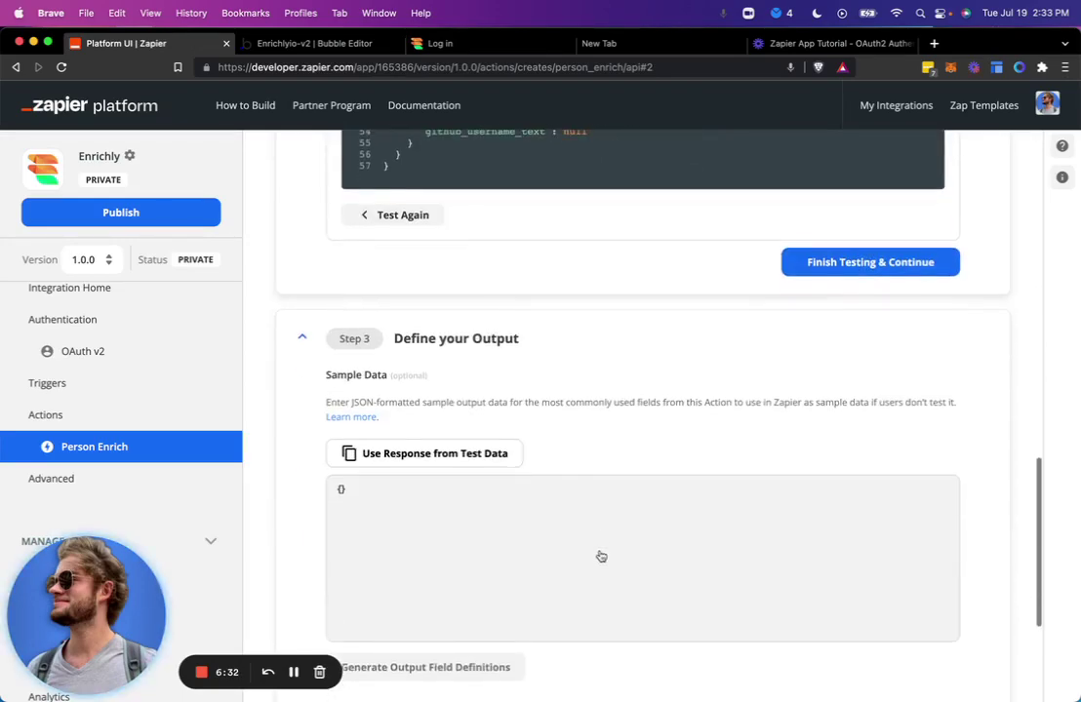
pyautogui.scroll(-5, 616, 381)
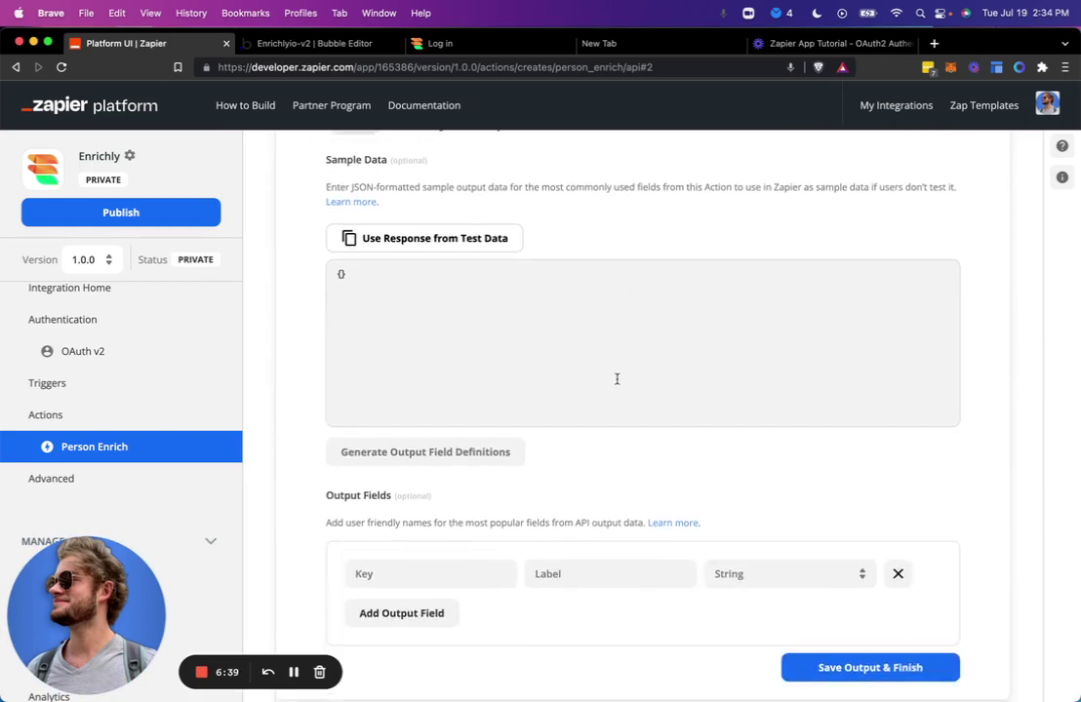
pyautogui.click(616, 378)
pyautogui.scroll(2, 616, 377)
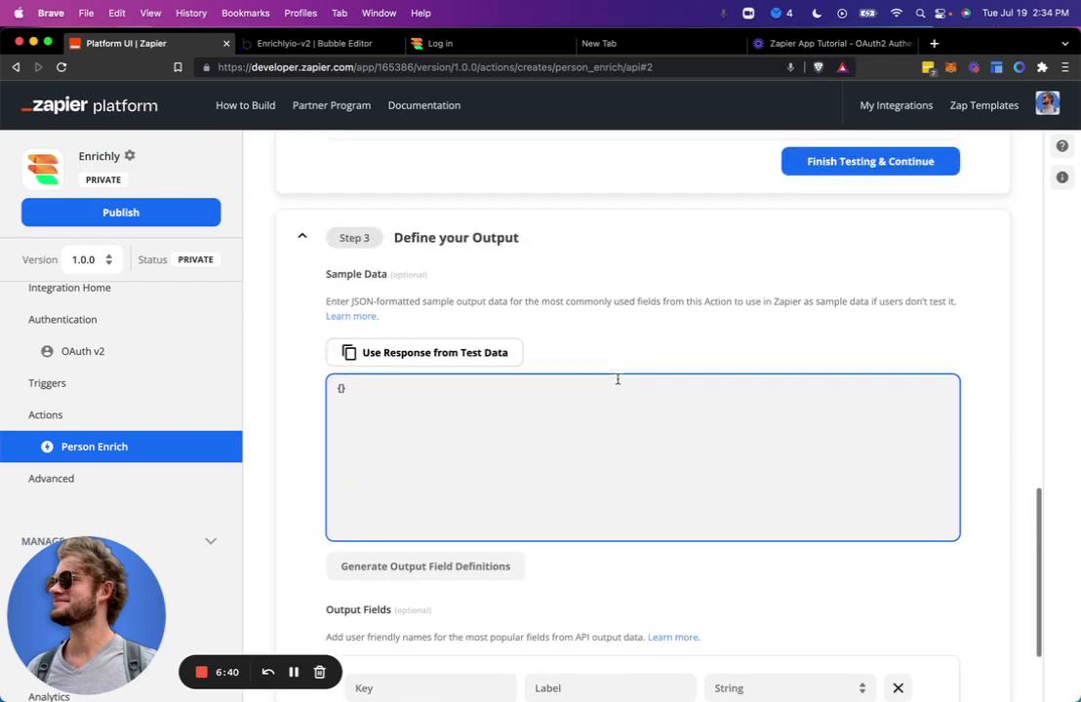
pyautogui.scroll(-2, 617, 379)
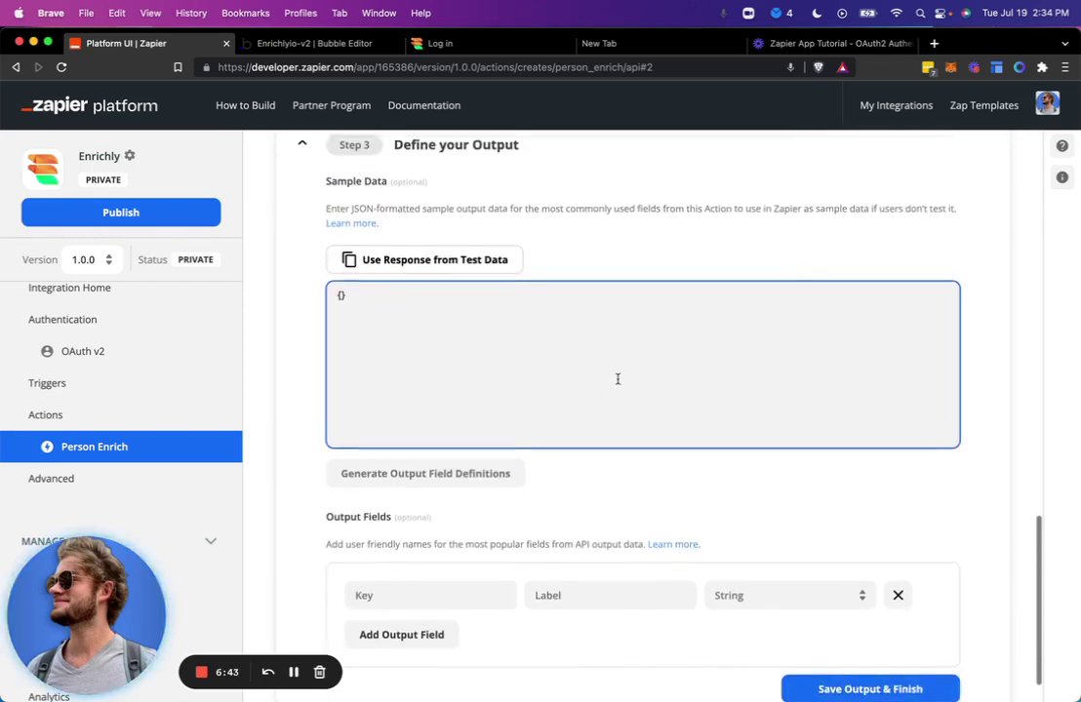
pyautogui.scroll(-1, 618, 378)
pyautogui.scroll(2, 618, 379)
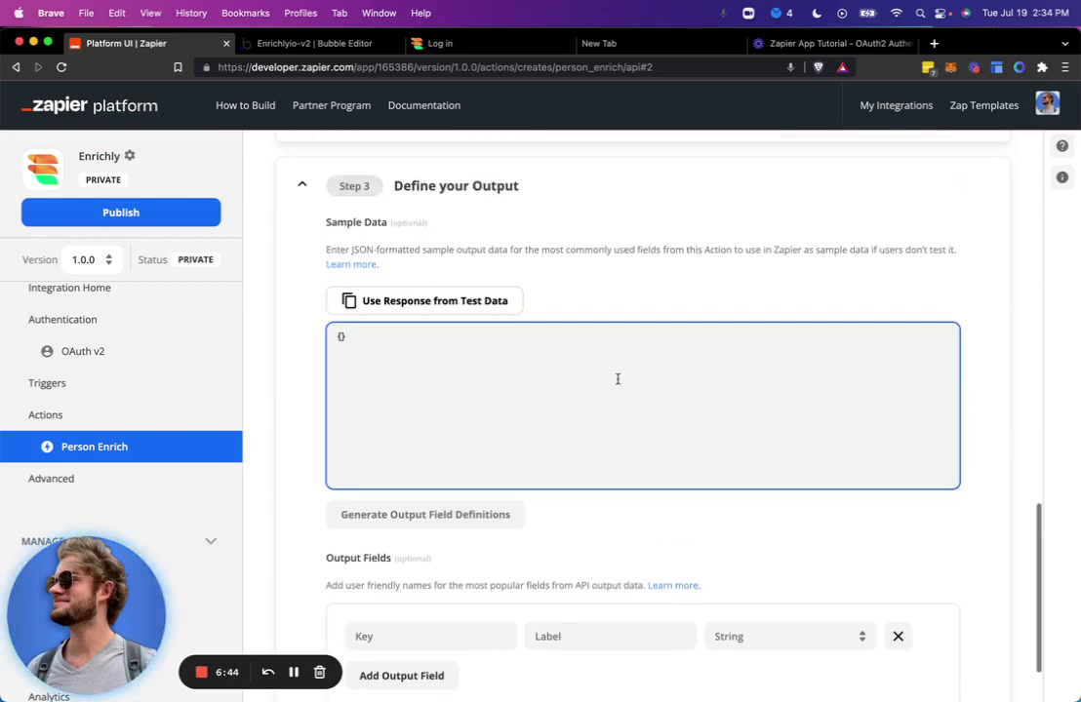
pyautogui.click(603, 278)
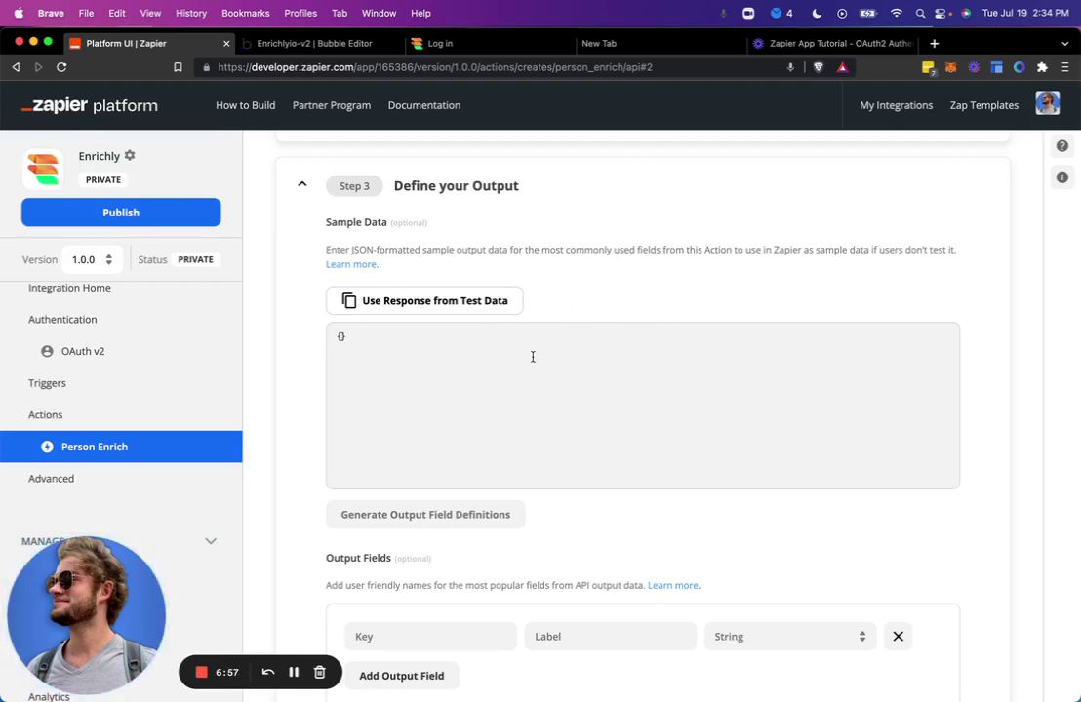
pyautogui.scroll(-2, 596, 306)
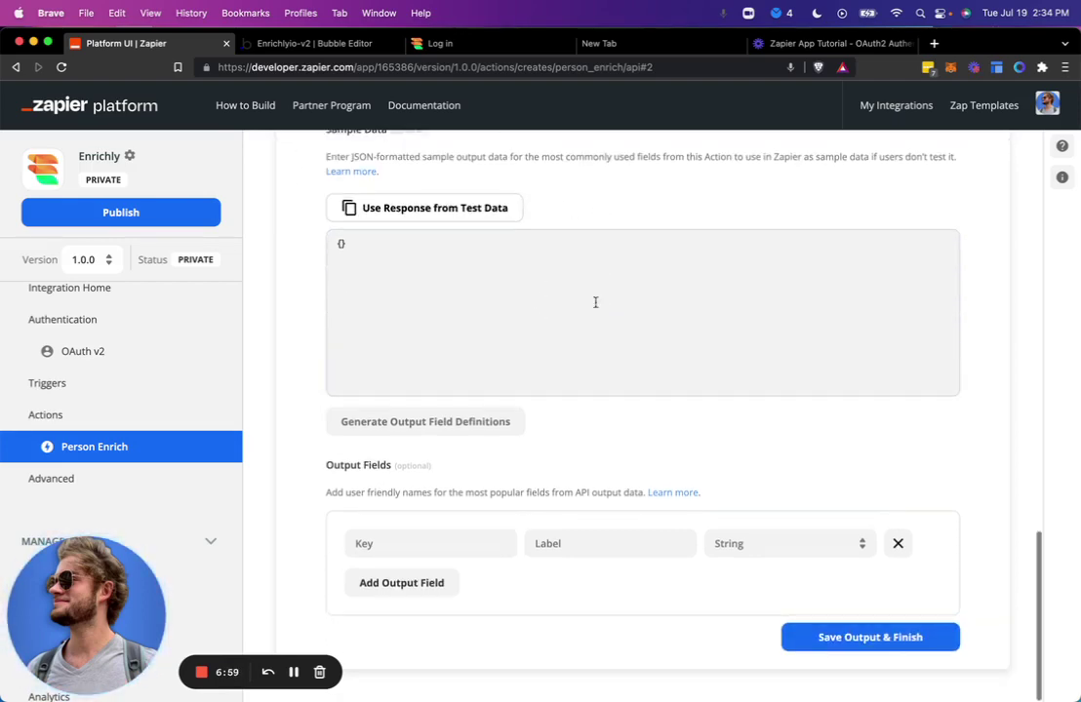
# Save the Person Enrich output definition and confirm the 'Action has been updated!' message.
pyautogui.click(854, 639)
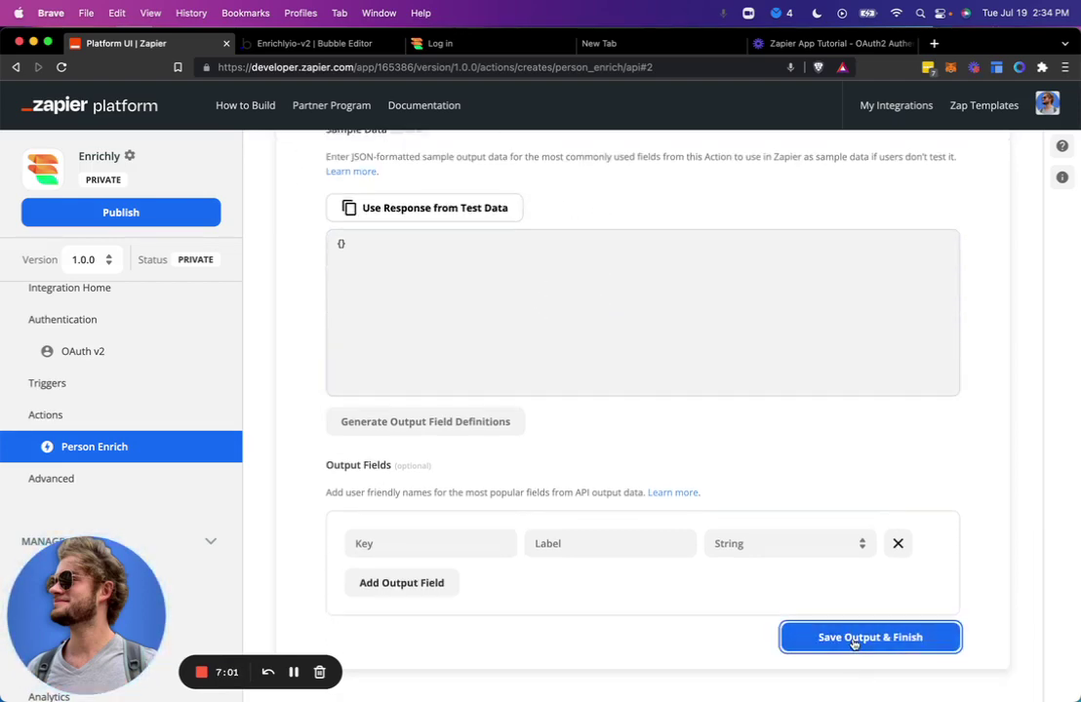
pyautogui.scroll(6, 675, 644)
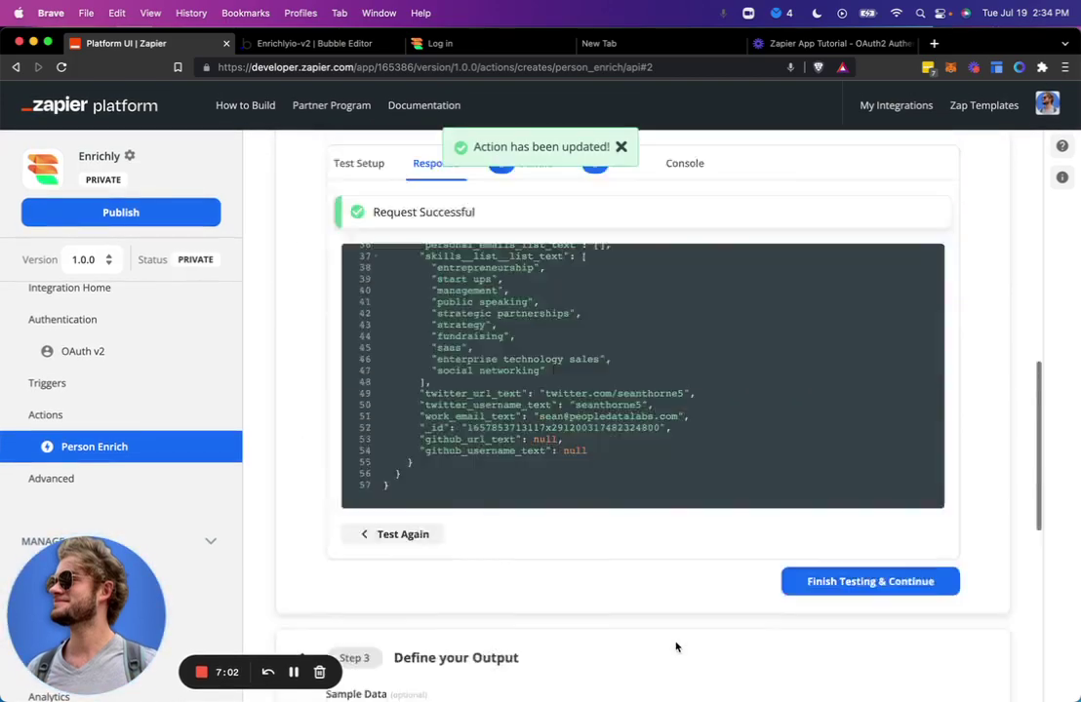
pyautogui.scroll(10, 675, 646)
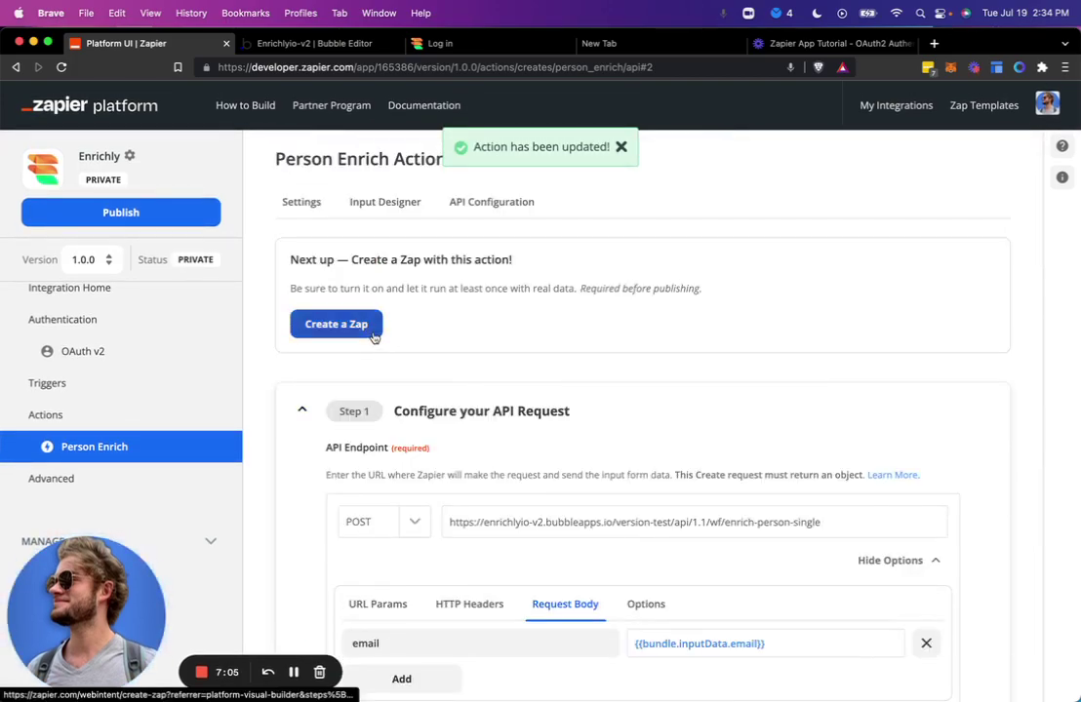